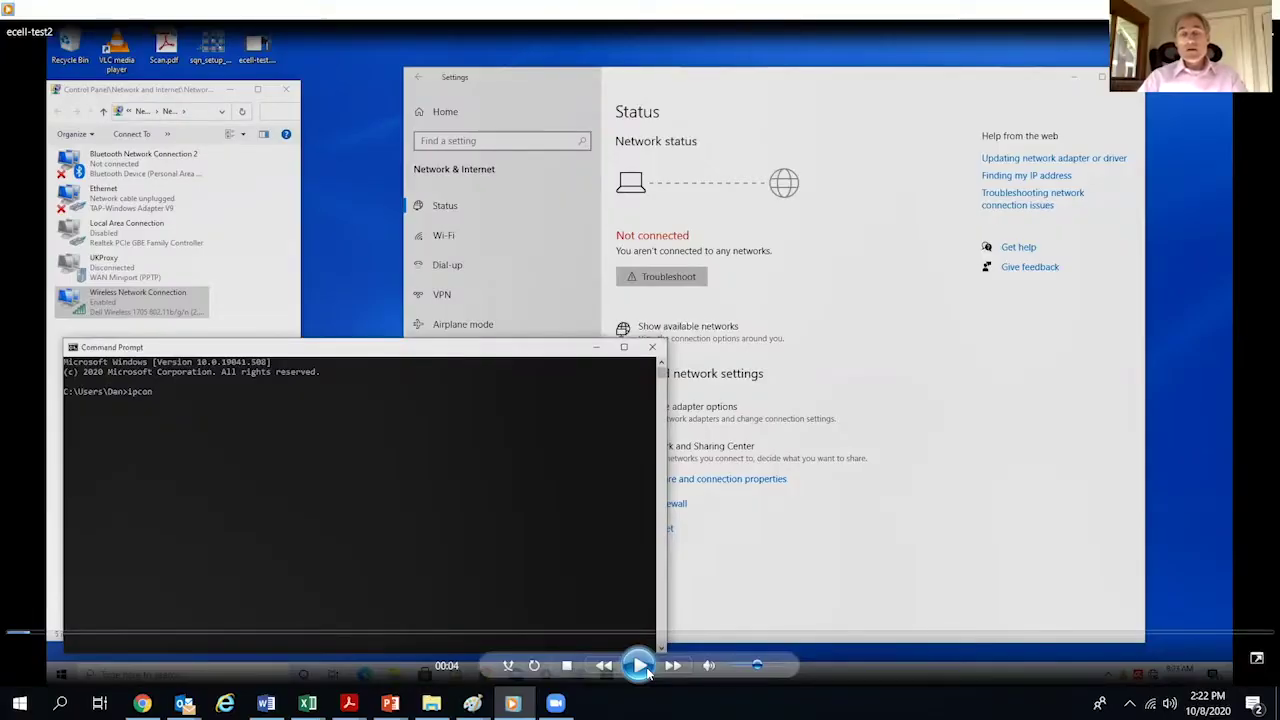
- Resume the recorded network walkthrough video where the Command Prompt session continues
left_click(642, 668)
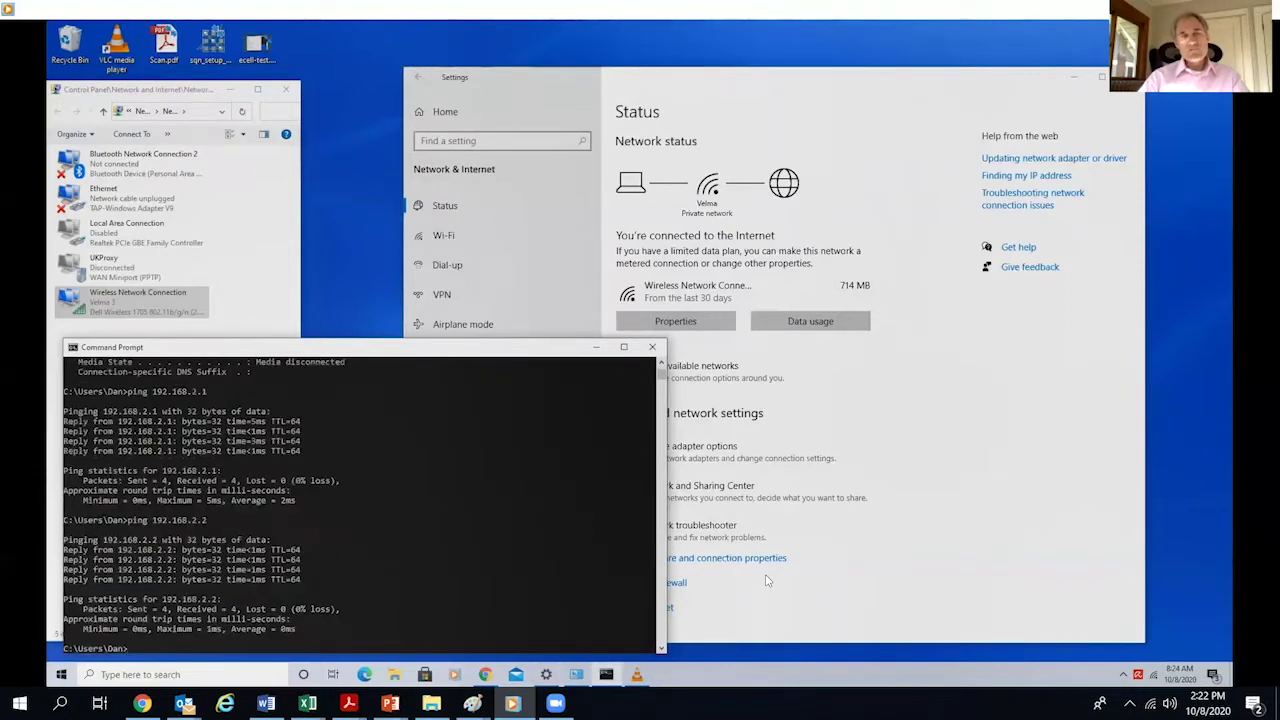
- Bring up Windows search to look for the browser after both pings succeed
key("super+s")
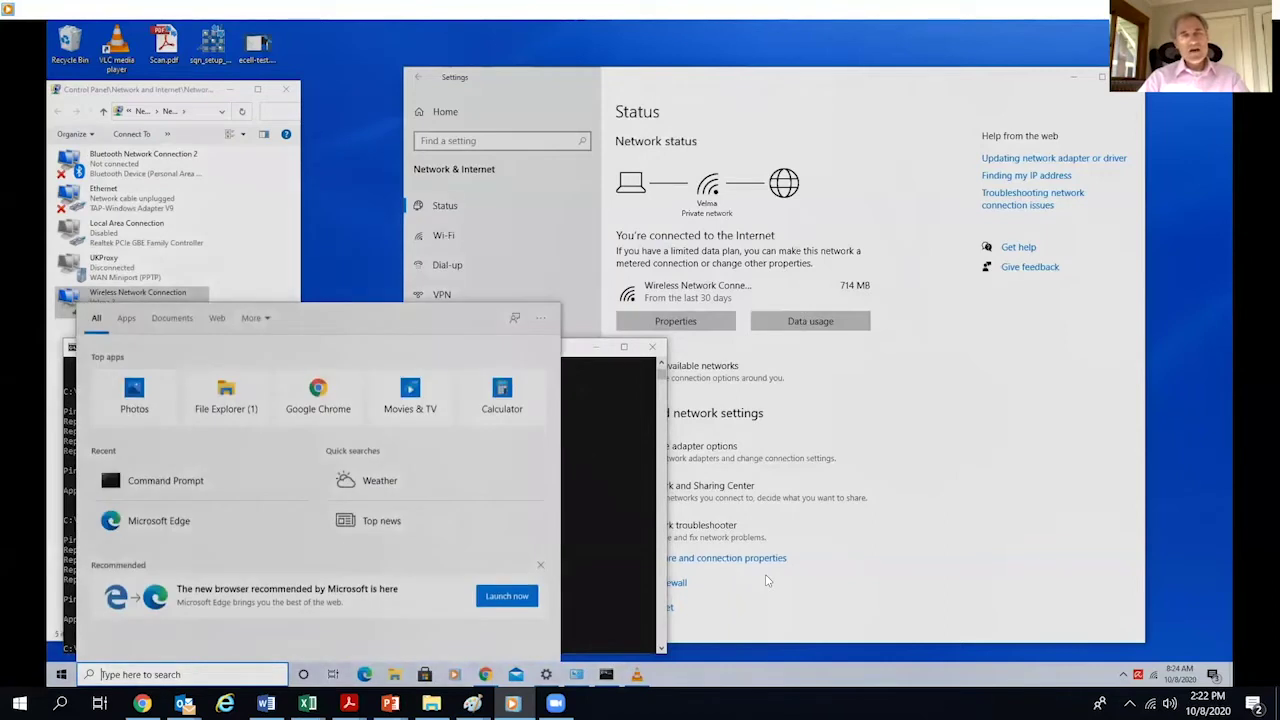
- Dismiss Windows search and load the Ruckus Unleashed login page at 192.168.2.2 in Edge
type("internet")
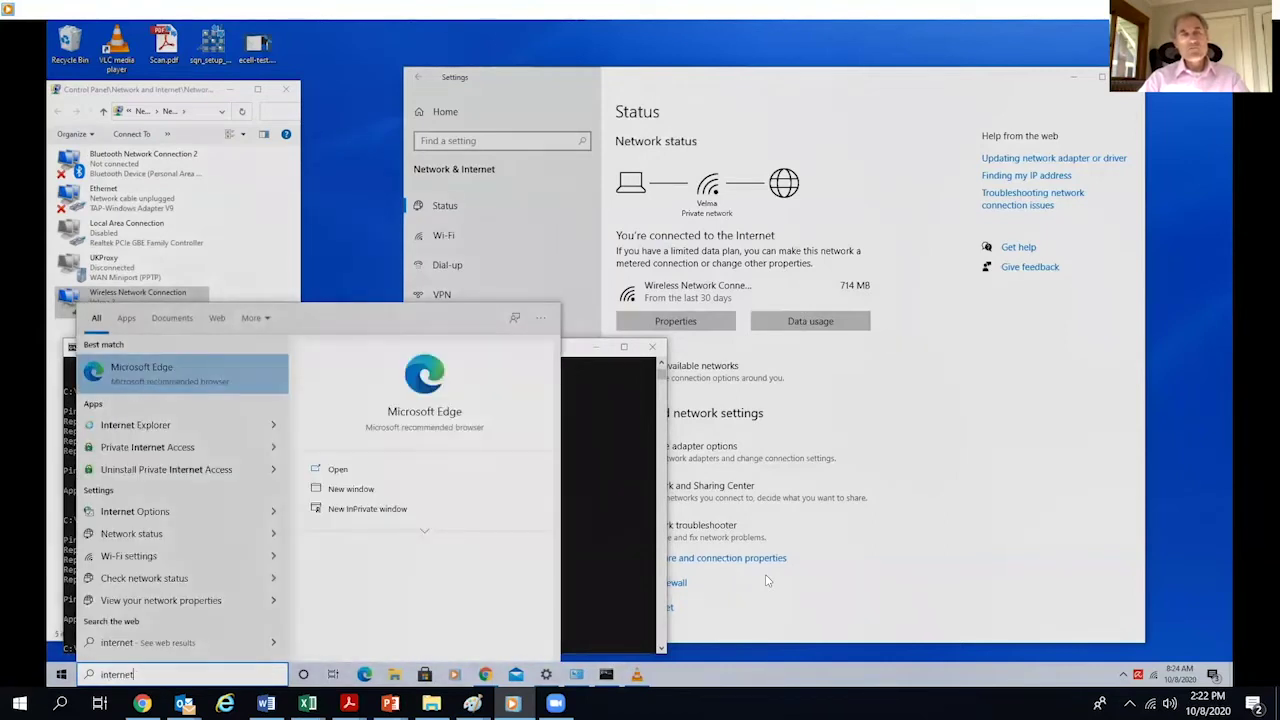
key("Escape")
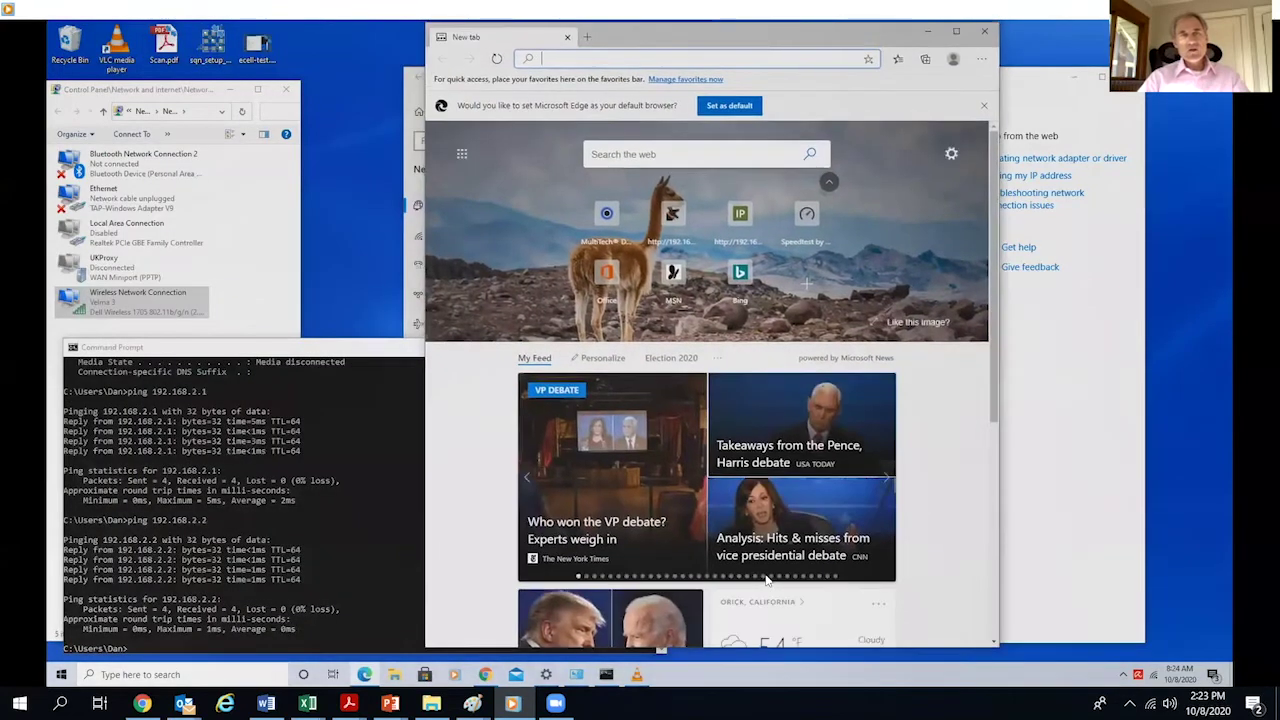
type("192.16")
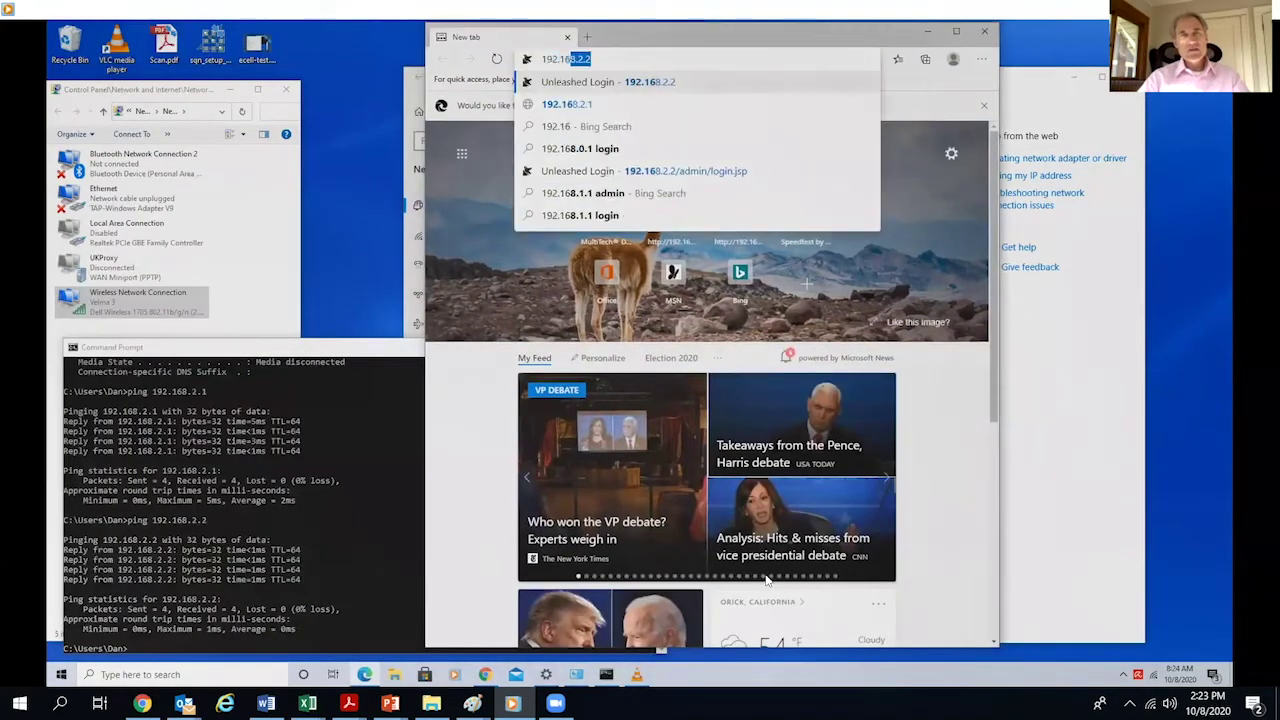
type("8.2.")
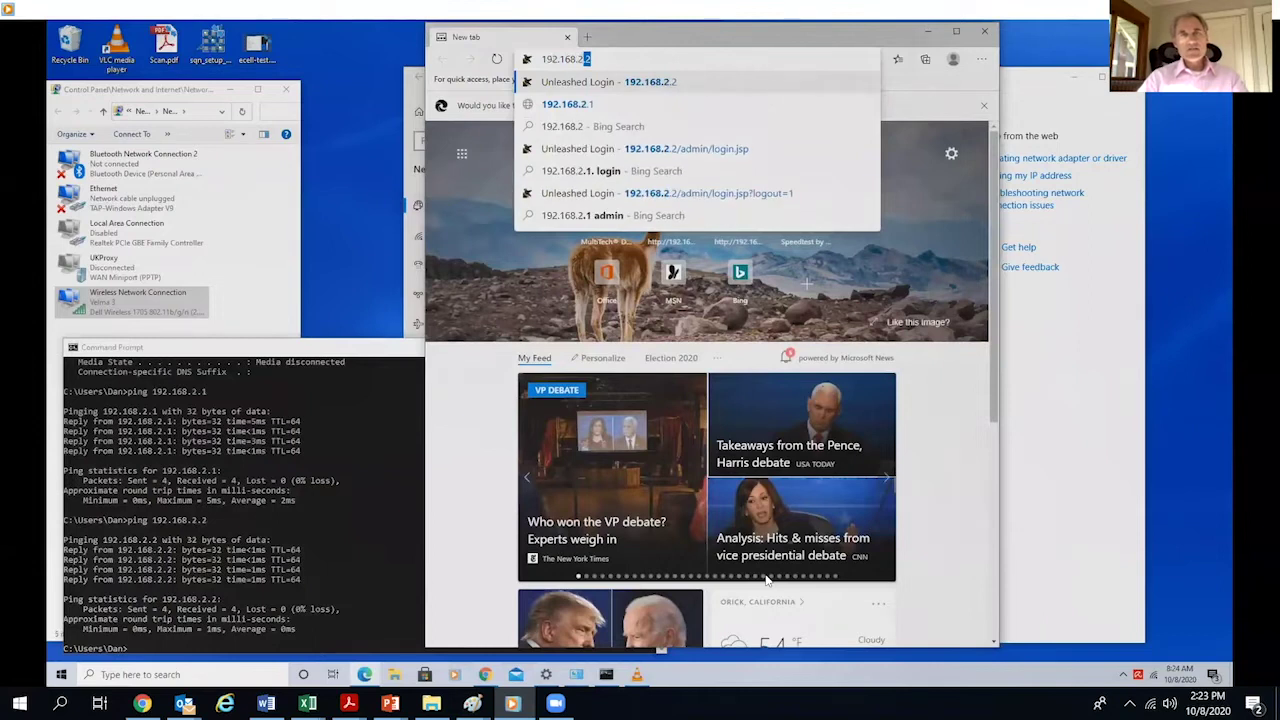
type("1")
key("BackSpace")
type("2.")
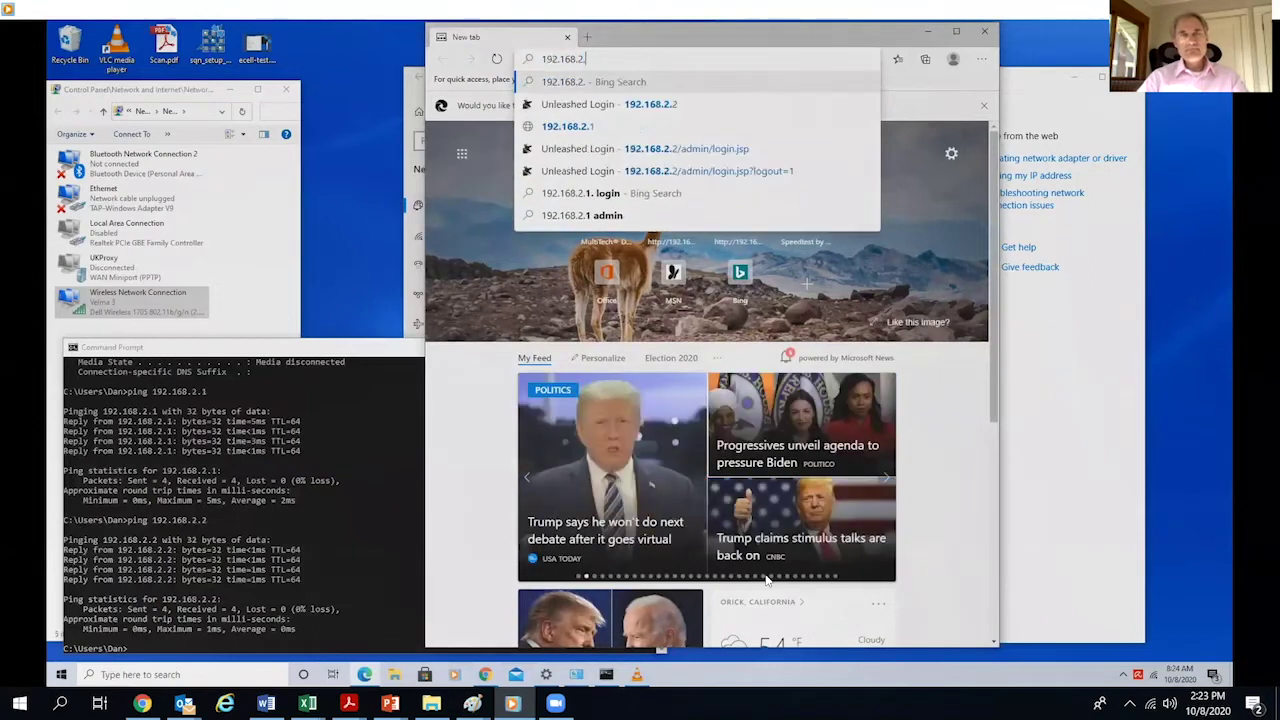
key("Return")
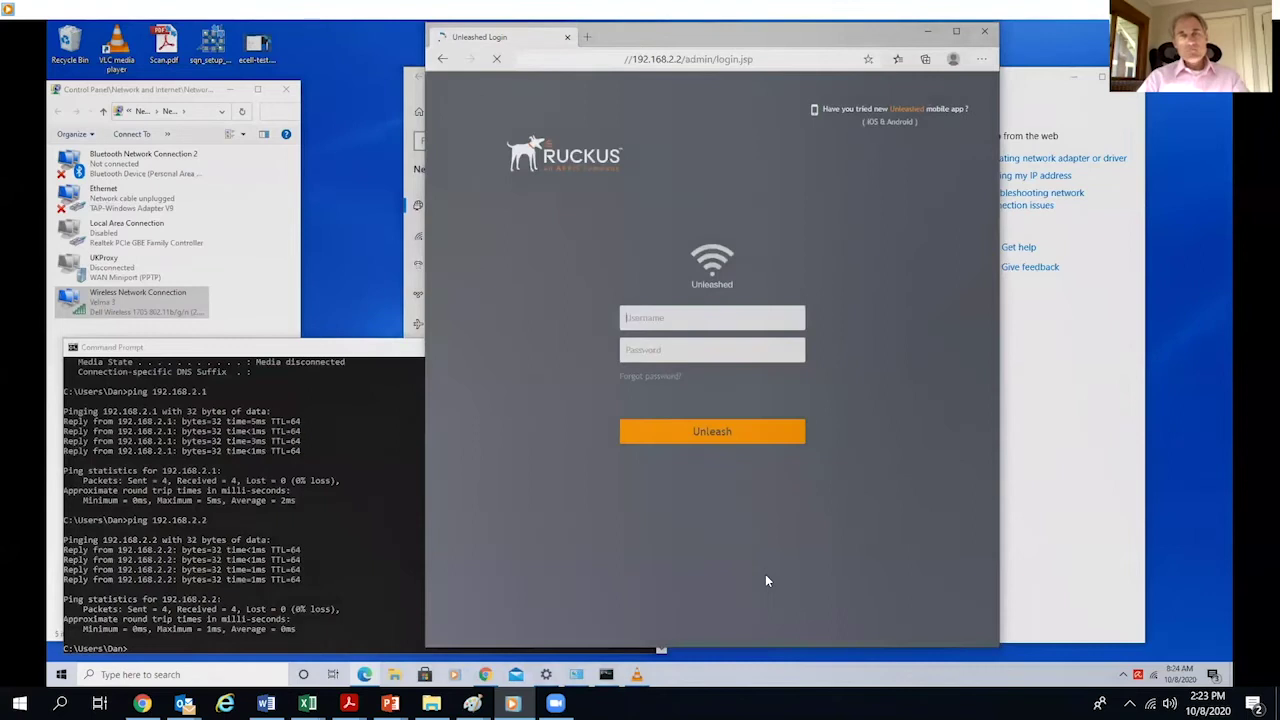
- Sign in to Ruckus Unleashed as admin with the administrator password
type("admin")
key("Tab")
type("****")
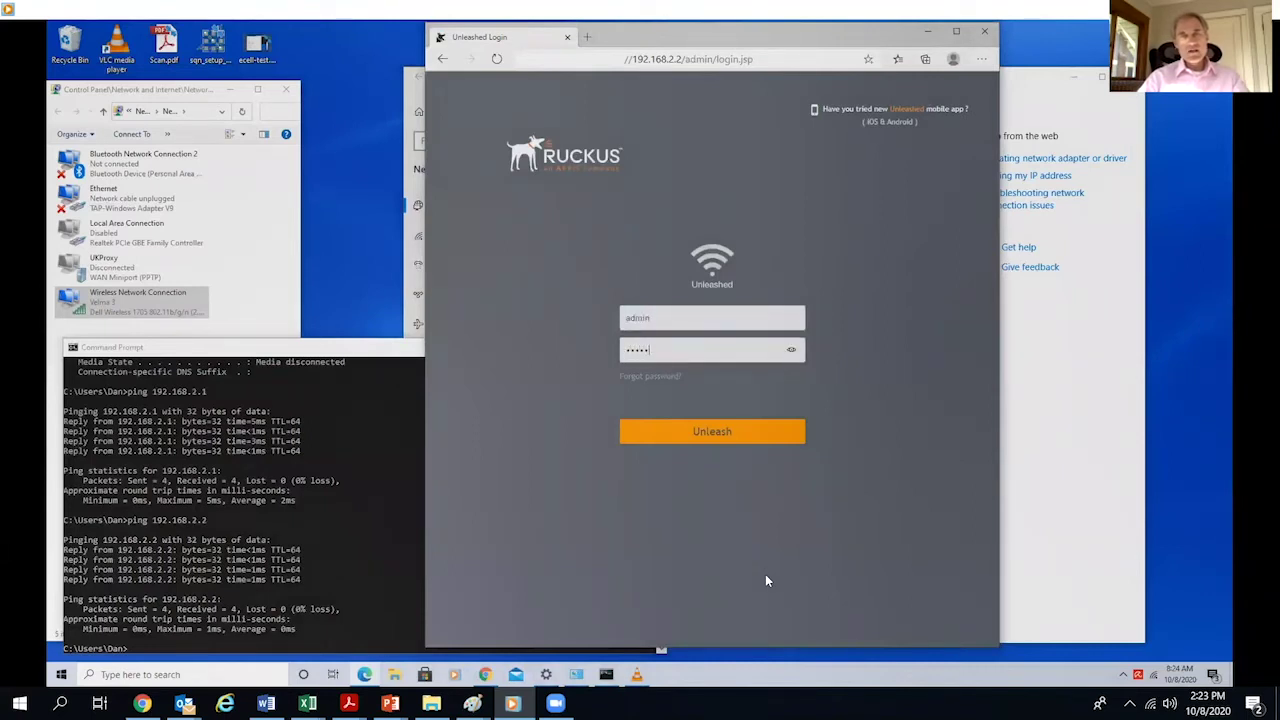
type("****")
key("Return")
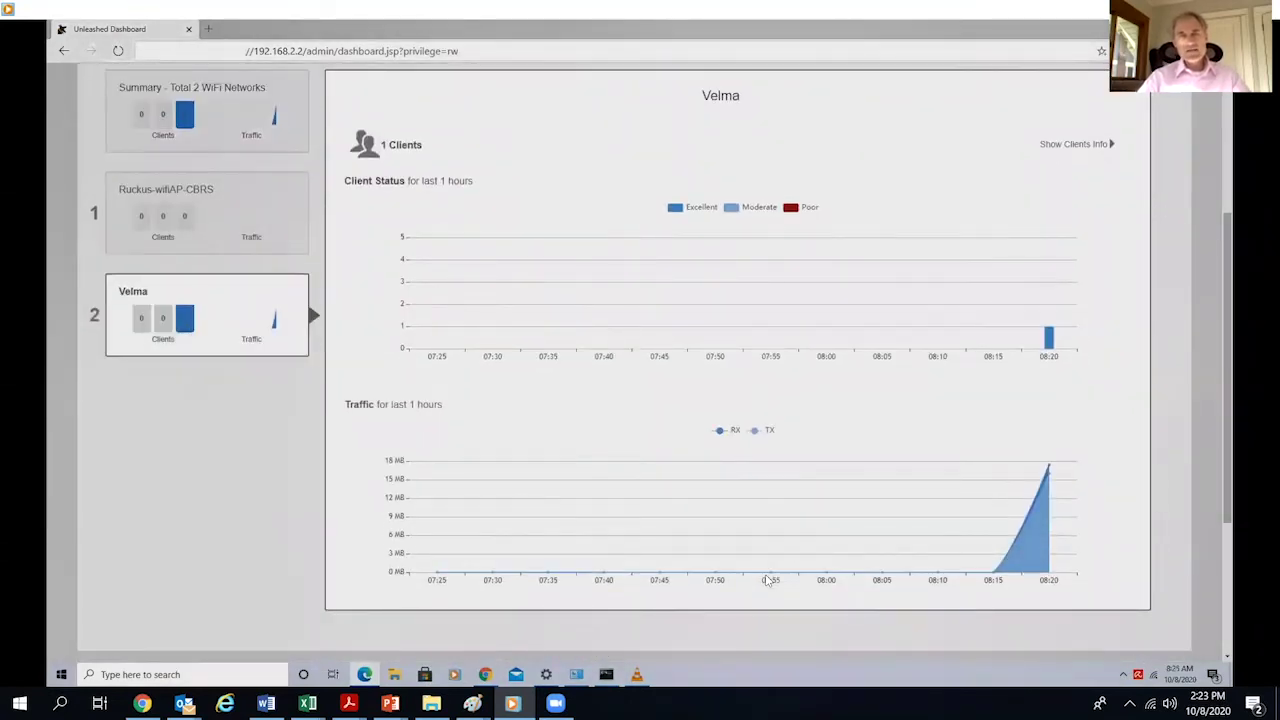
- Confirm the wireless client 192.168.2.101 matches the PC's ipconfig IPv4 address, then expand Admin & Services
scroll(768, 580, "down", 3)
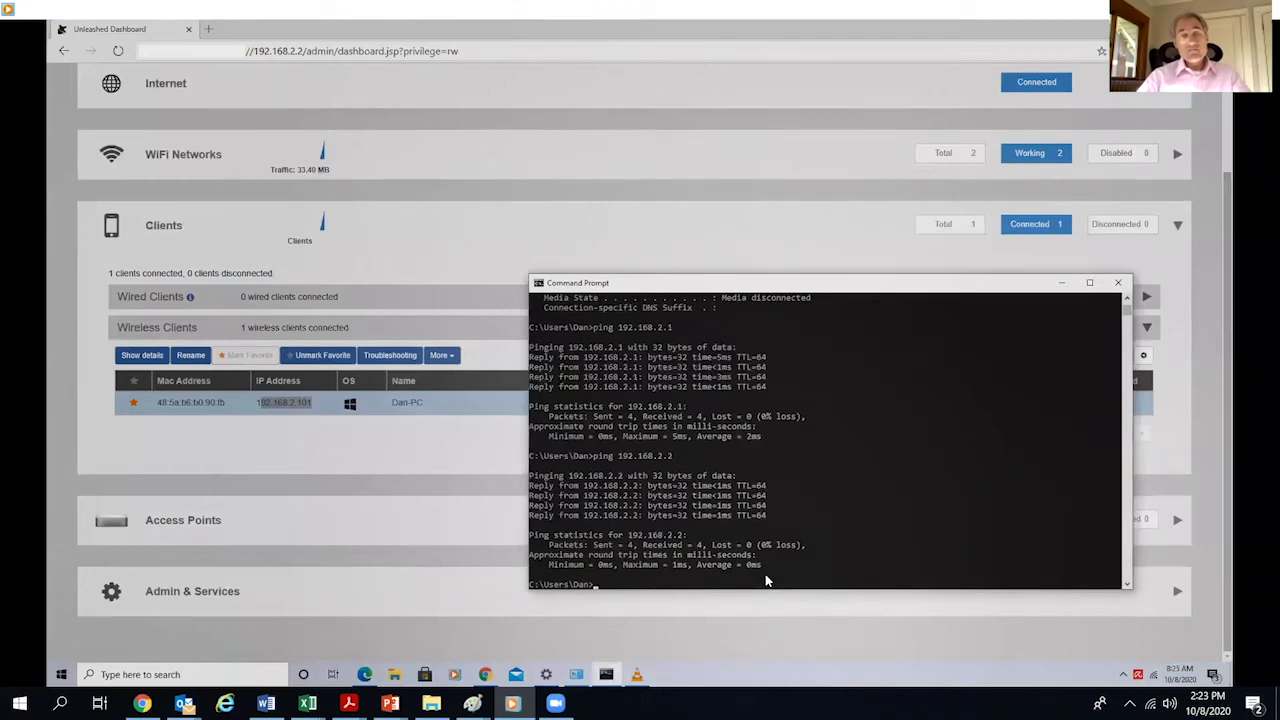
type("ipconfig")
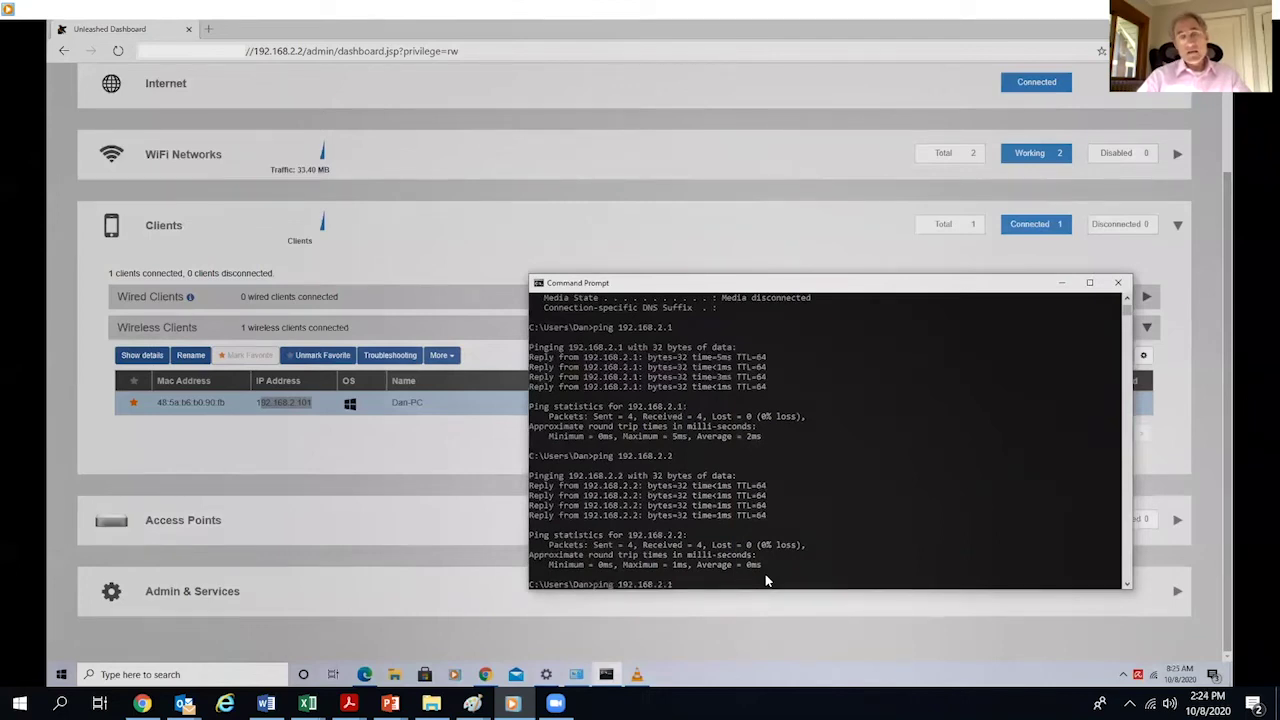
key("Return")
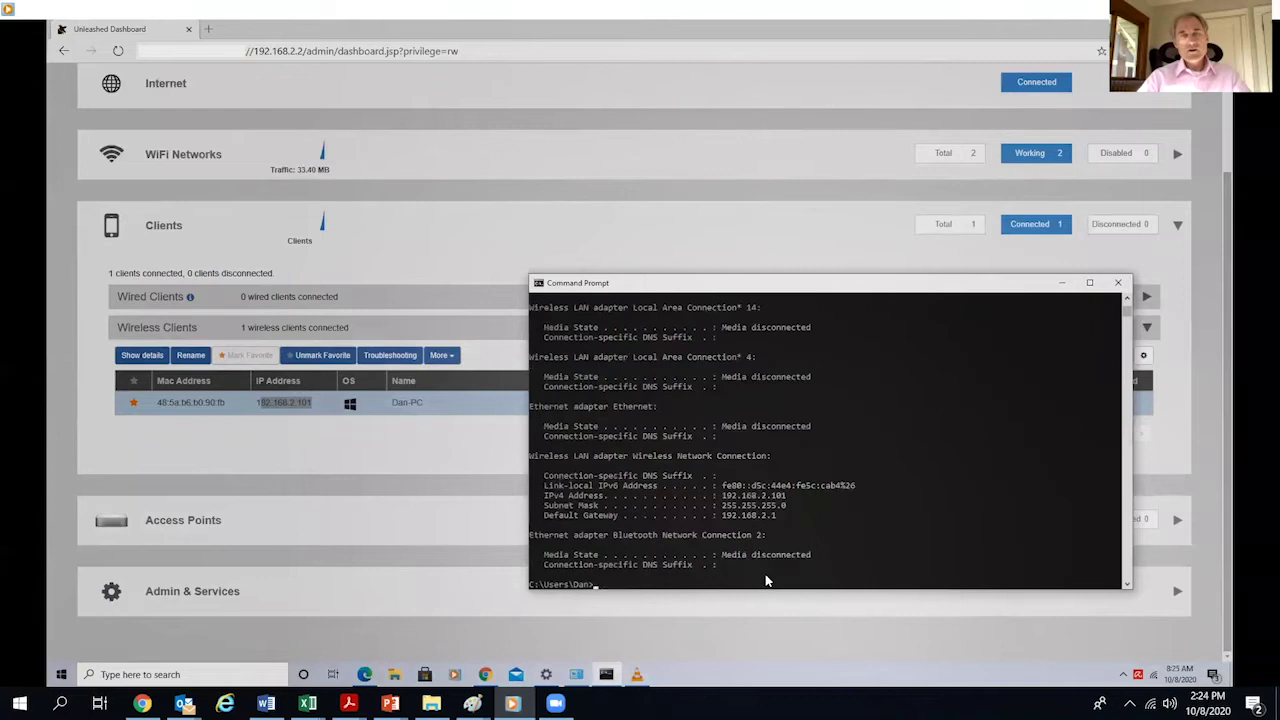
left_click_drag(792, 495, 716, 495)
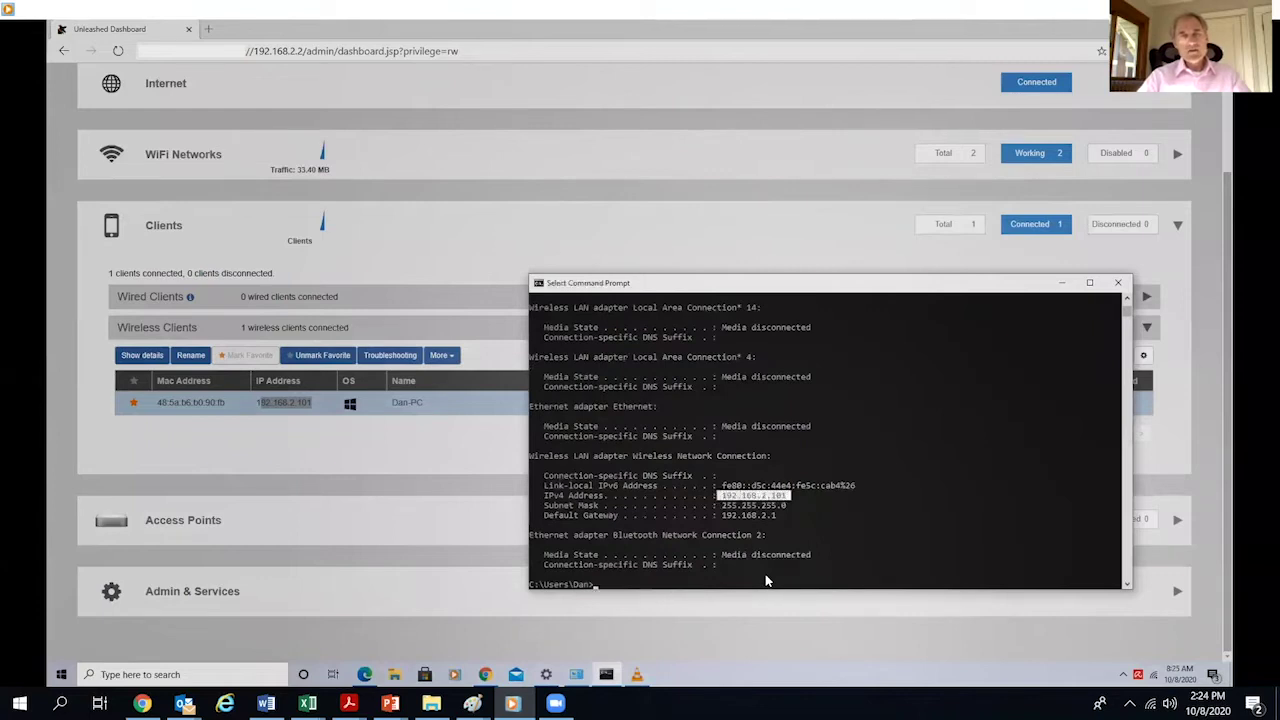
key("alt+Tab")
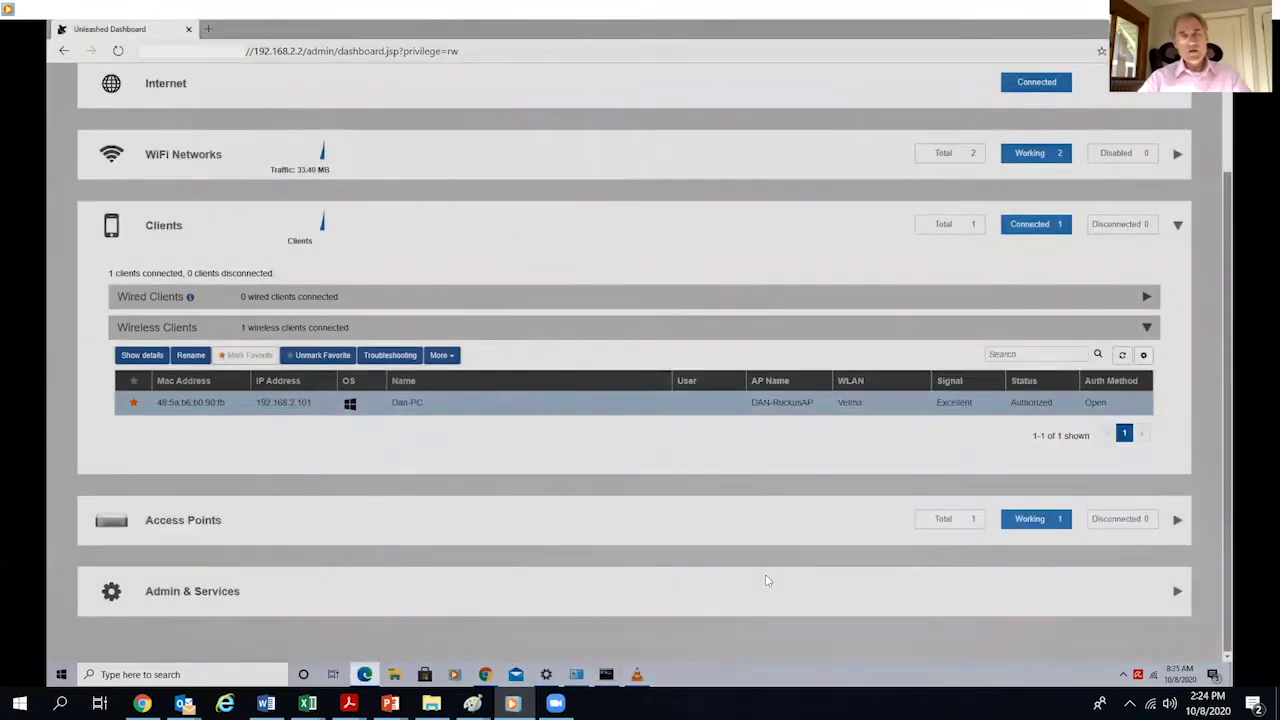
left_click(767, 580)
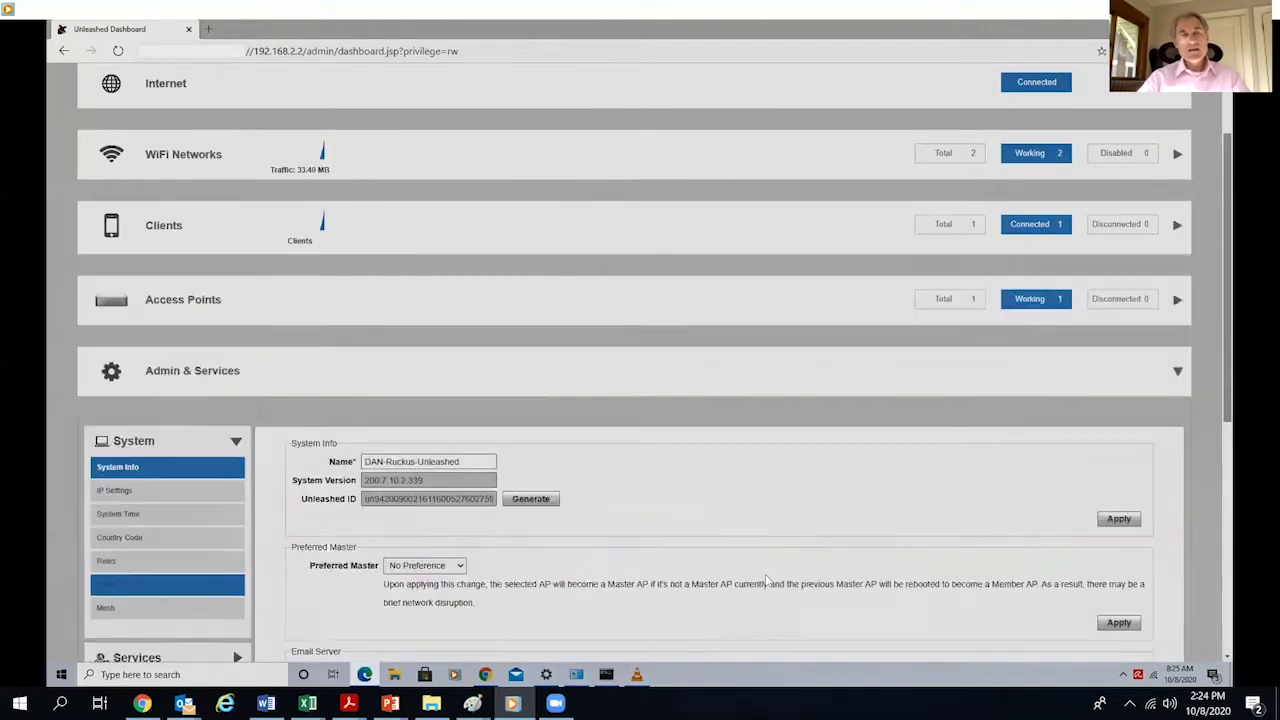
- Review the IP settings, address 192.168.2.2 and gateway 192.168.2.1, then open a blank tab
scroll(767, 580, "down", 2)
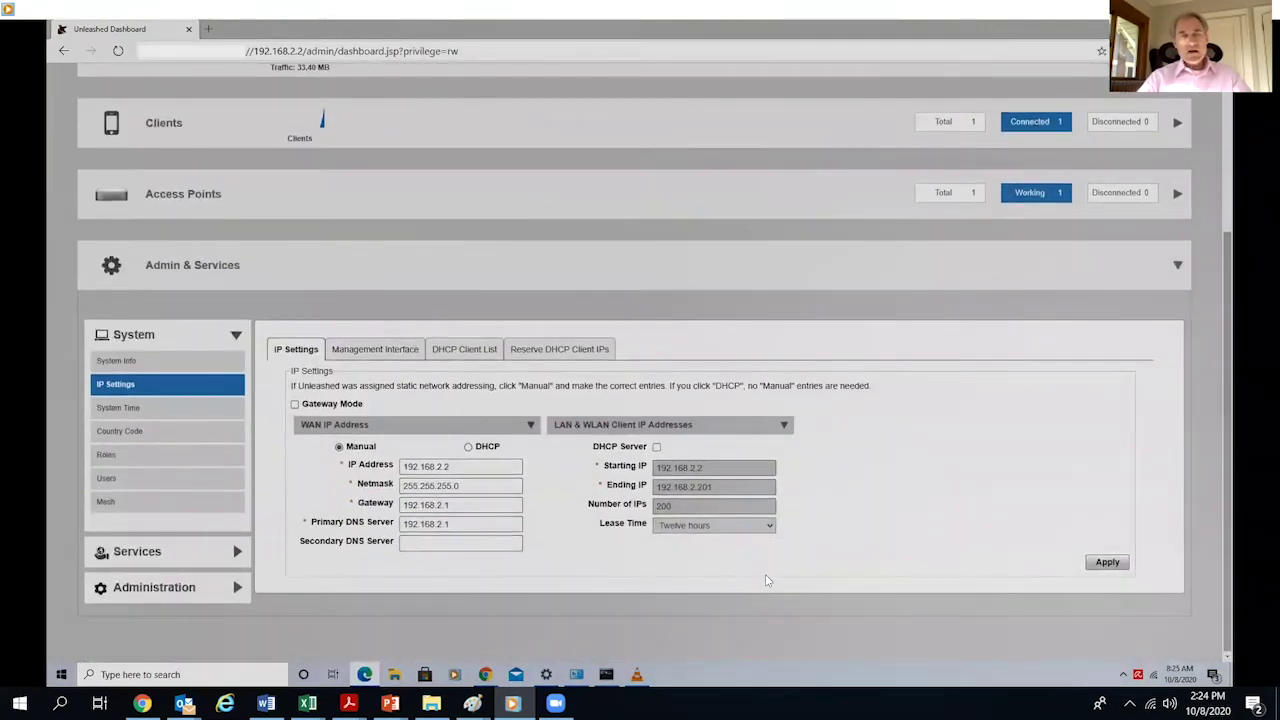
key("shift+Home")
key("Tab")
key("Tab")
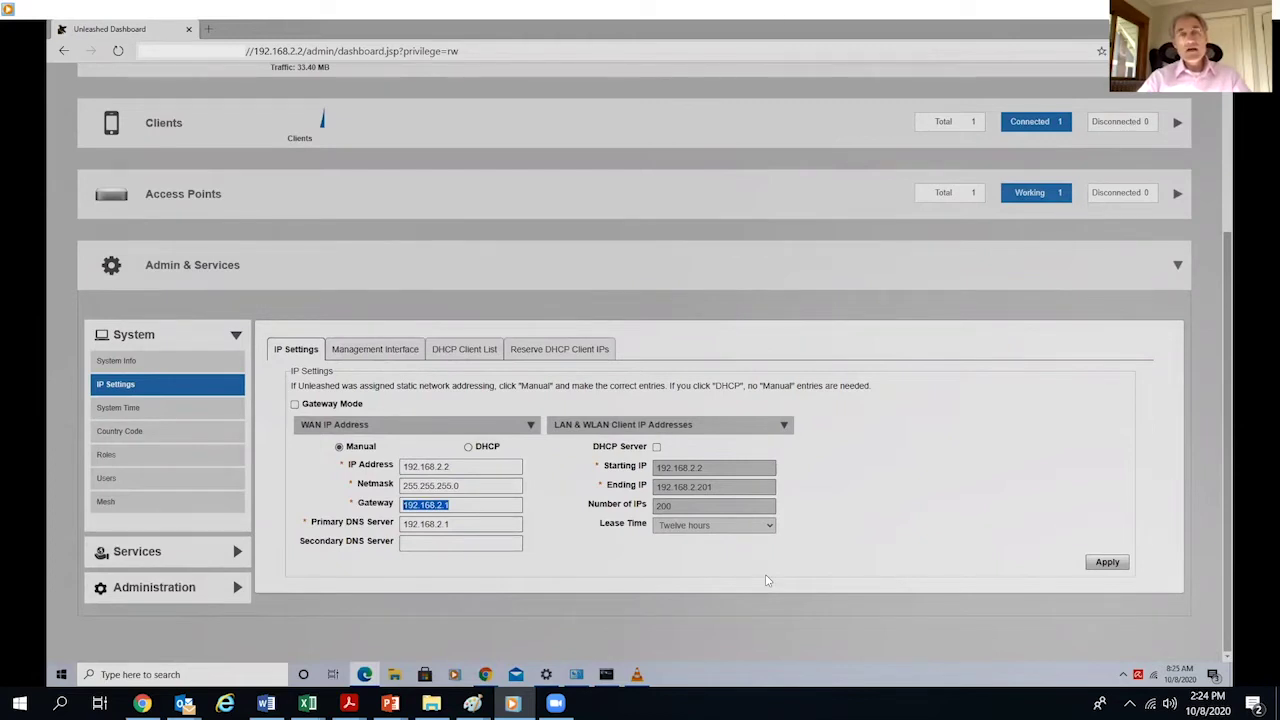
key("ctrl+t")
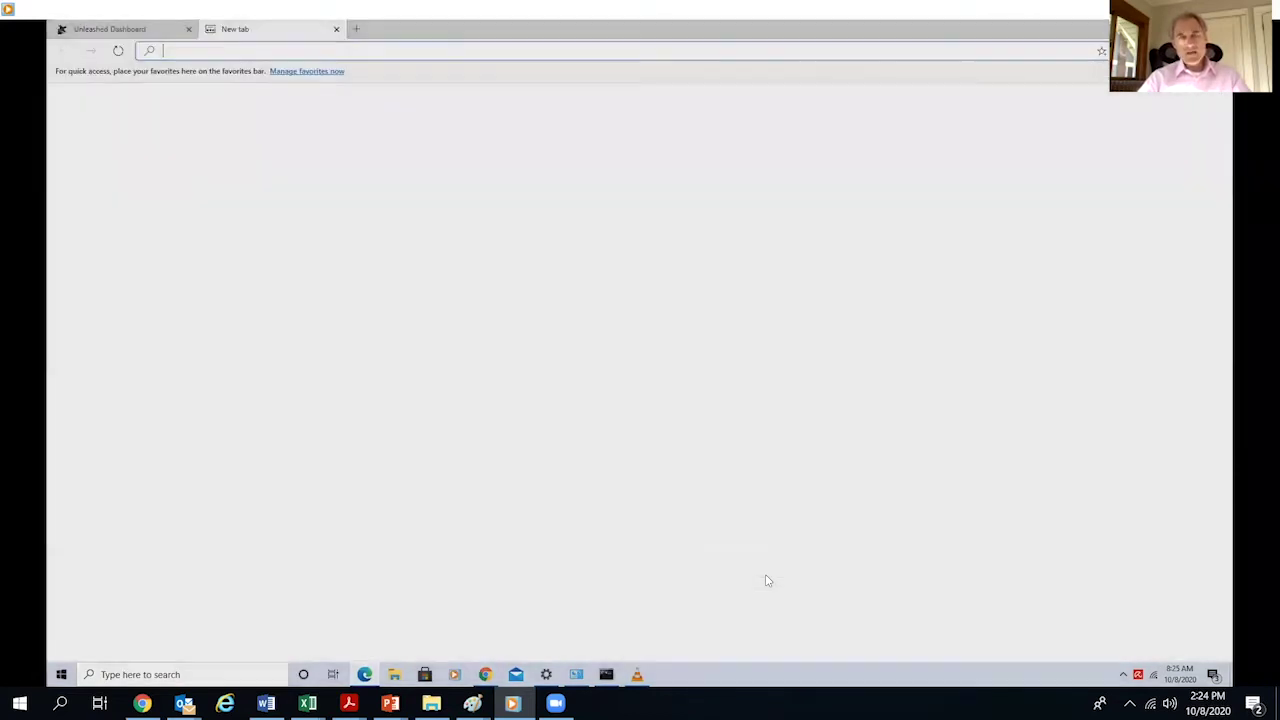
- Sign in to the MultiTech eCell at 192.168.2.1 as admin, declining to save the password
type("192.168")
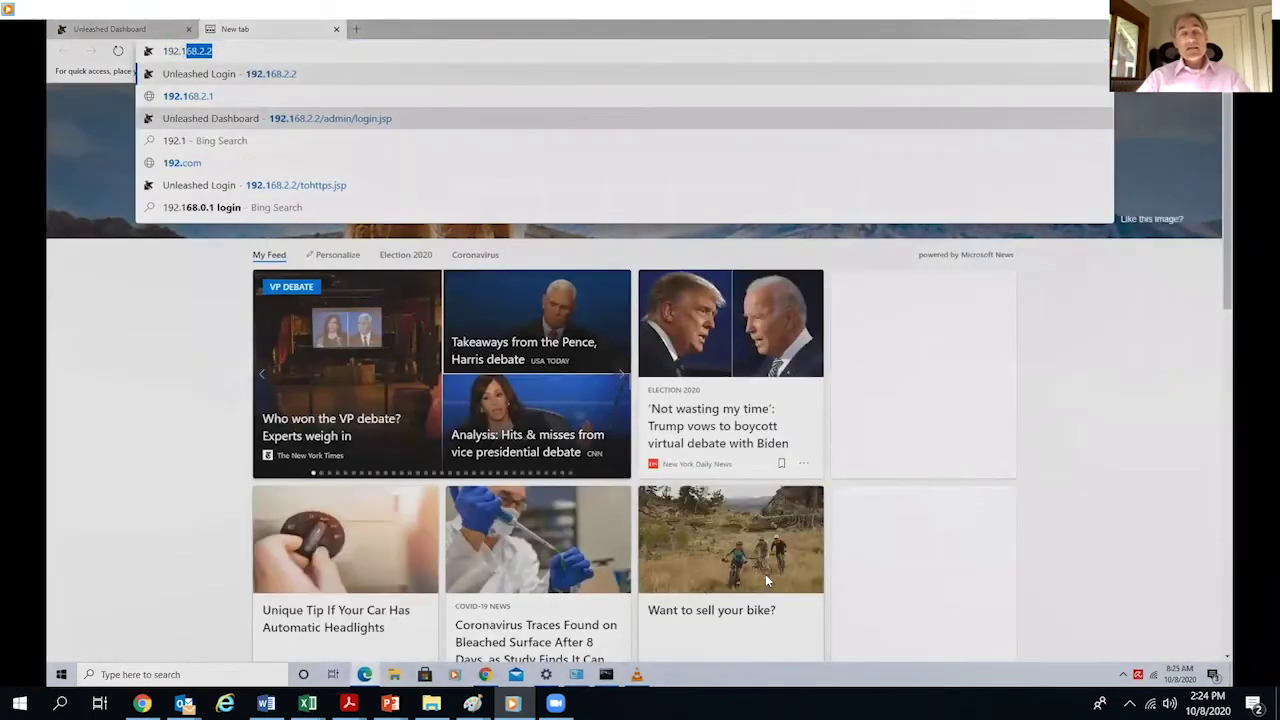
type(".2.1")
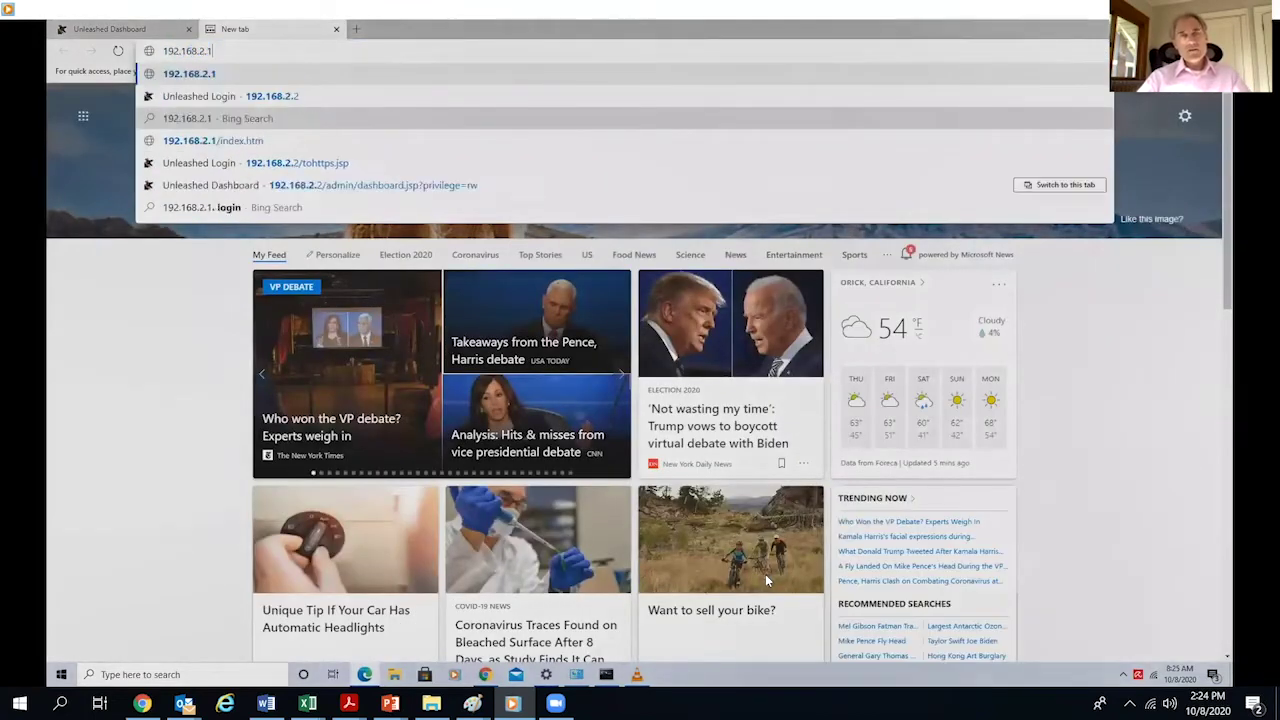
key("Return")
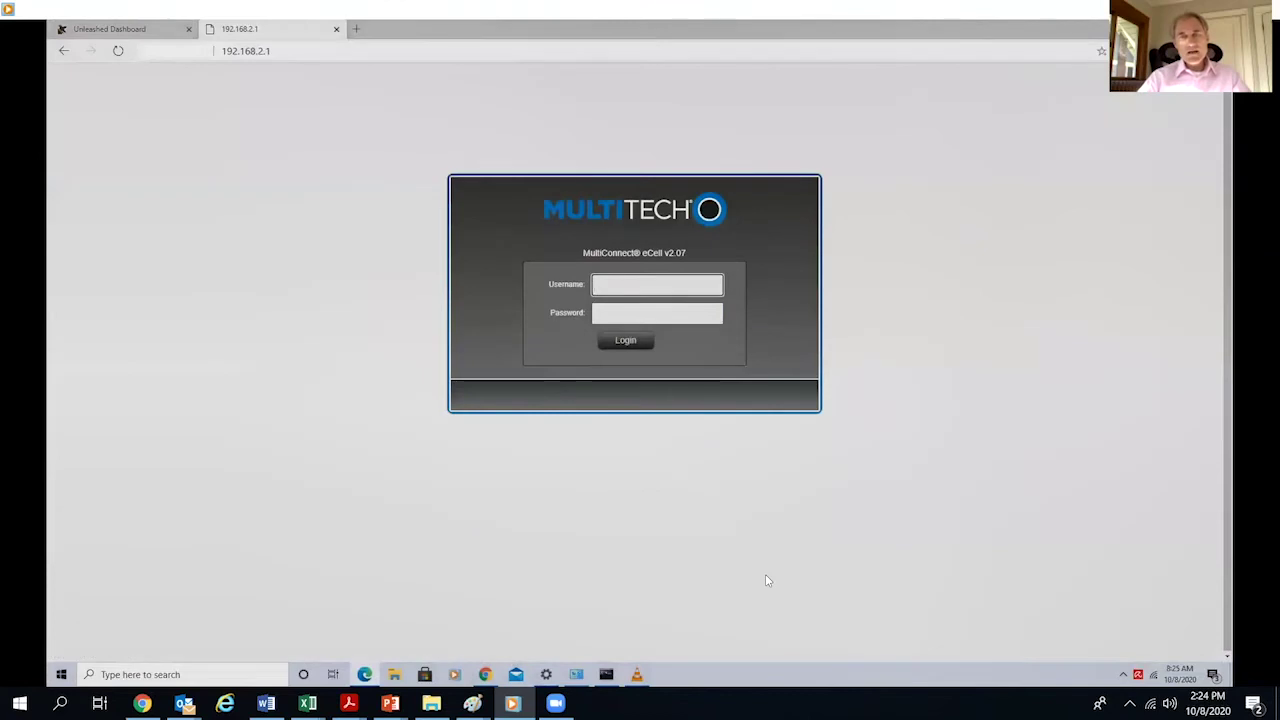
type("admin")
key("Tab")
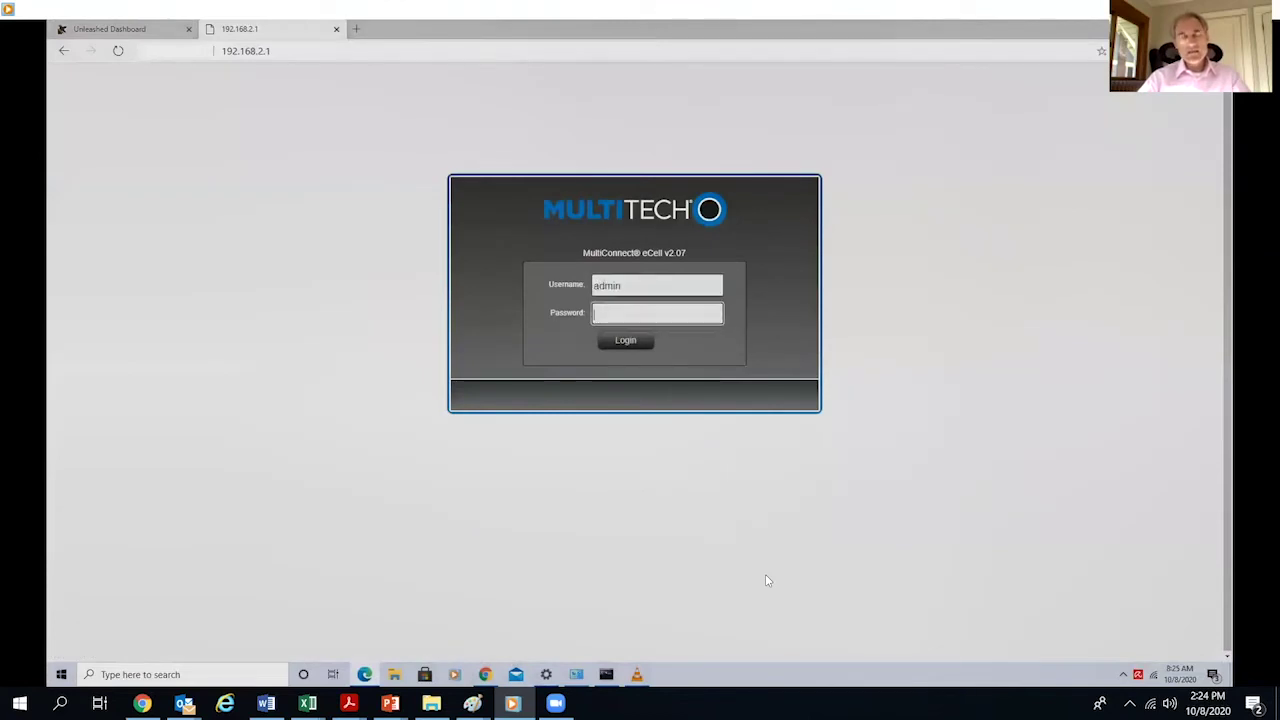
type("•••••••")
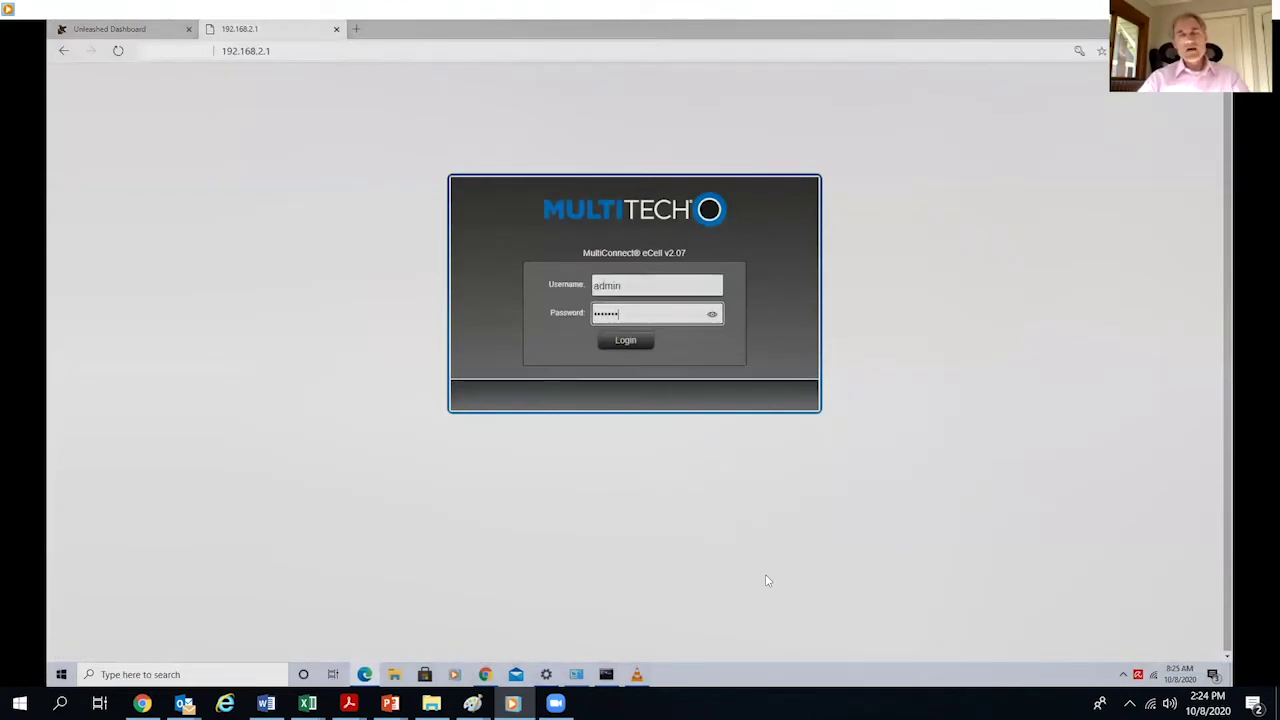
type("••")
key("Return")
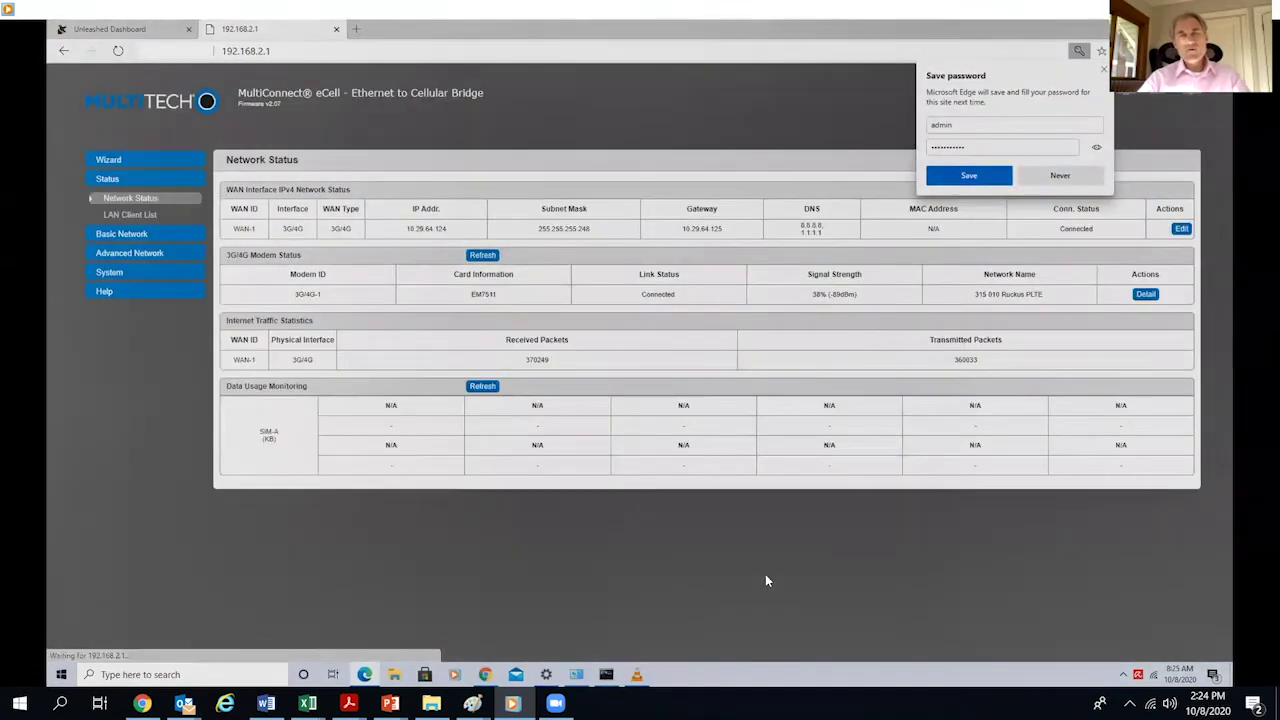
left_click(767, 581)
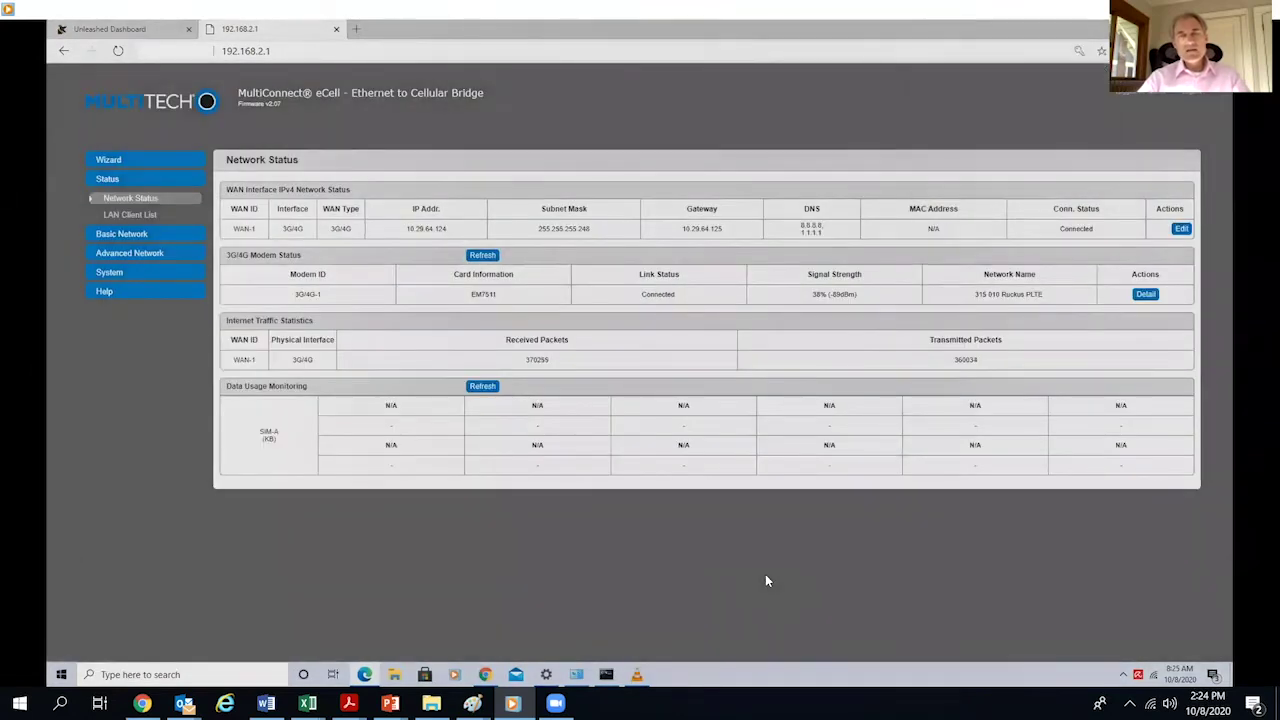
- Check WAN IP 10.29.64.124 and LAN client 192.168.2.101, then go to WAN internet setup
left_click_drag(447, 228, 406, 228)
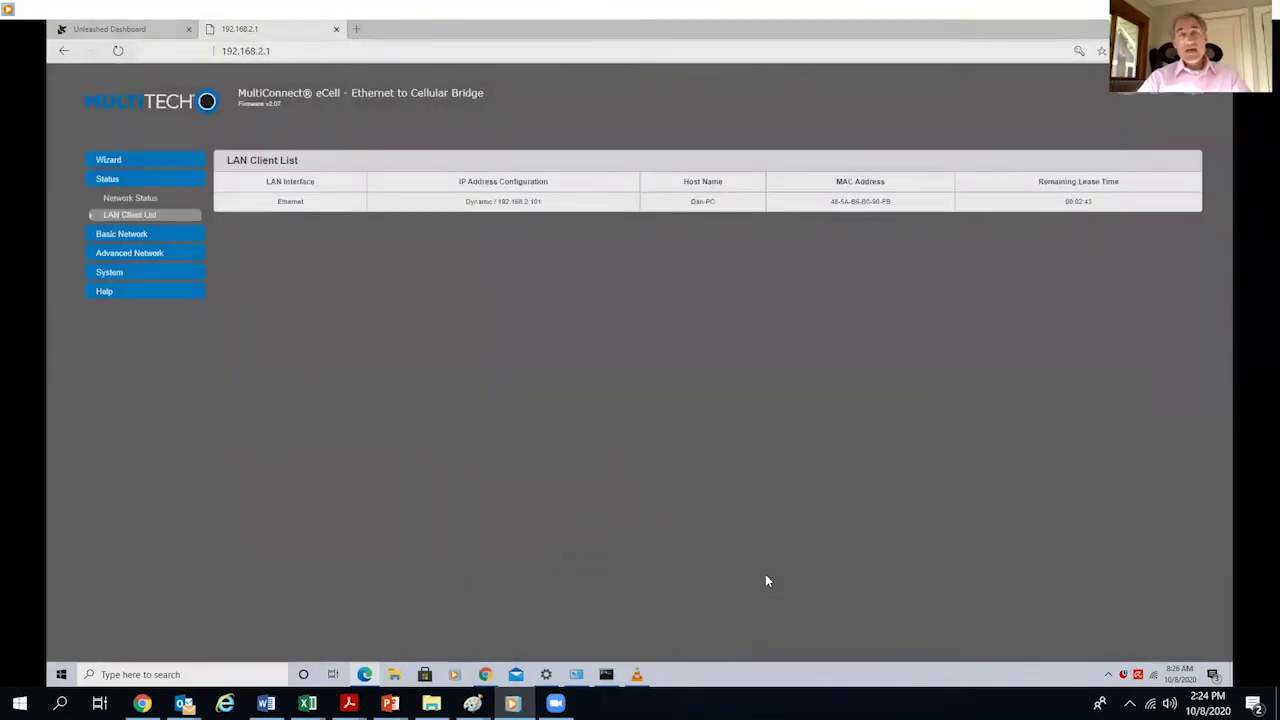
left_click_drag(542, 201, 497, 201)
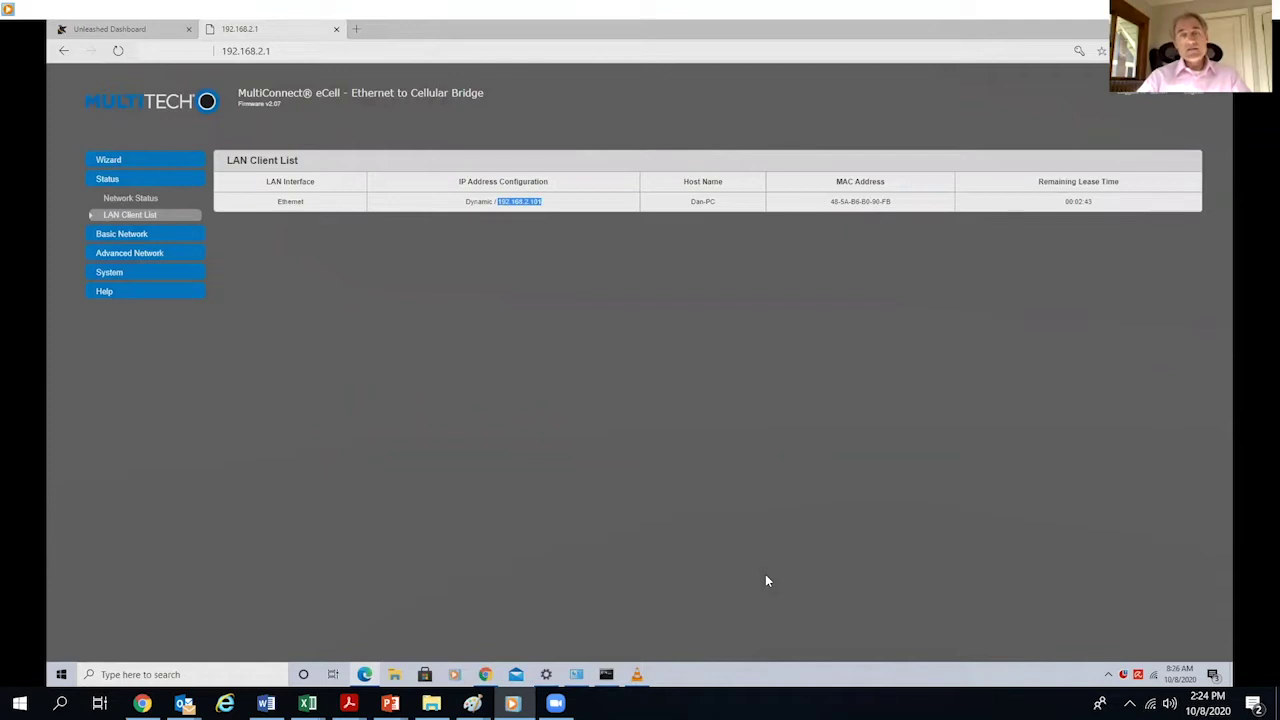
left_click(128, 233)
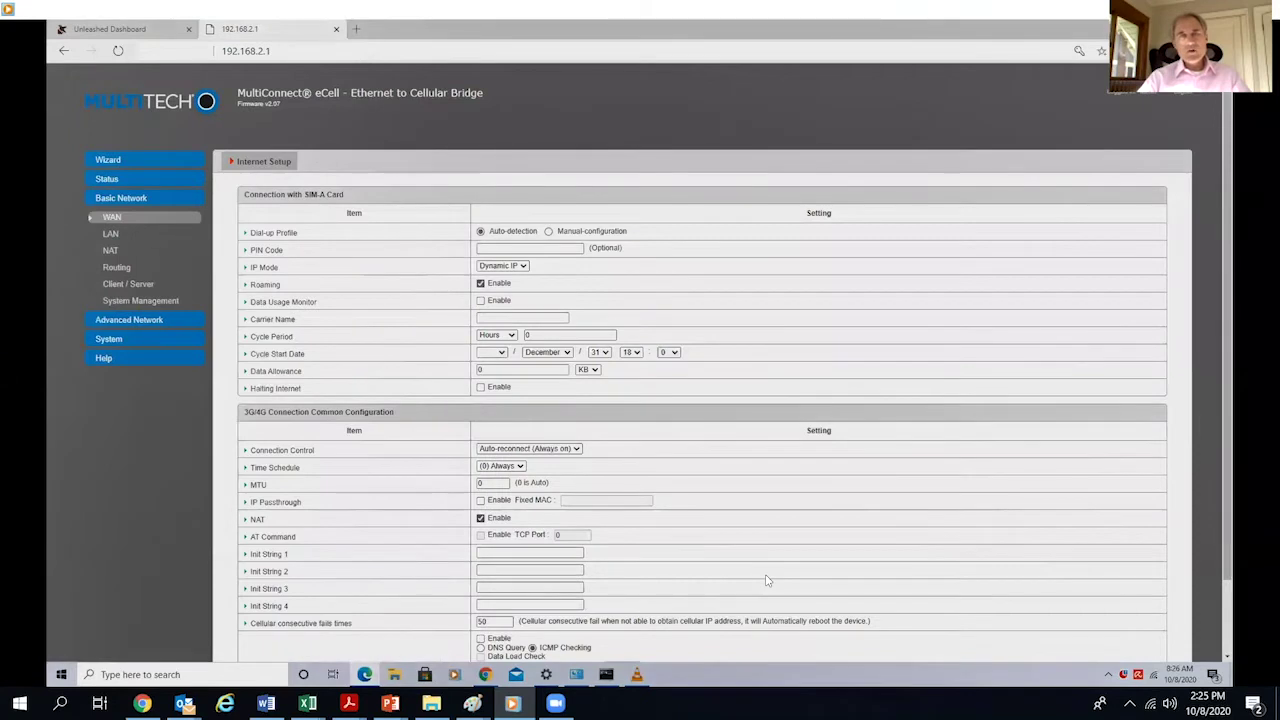
scroll(766, 580, "down", 2)
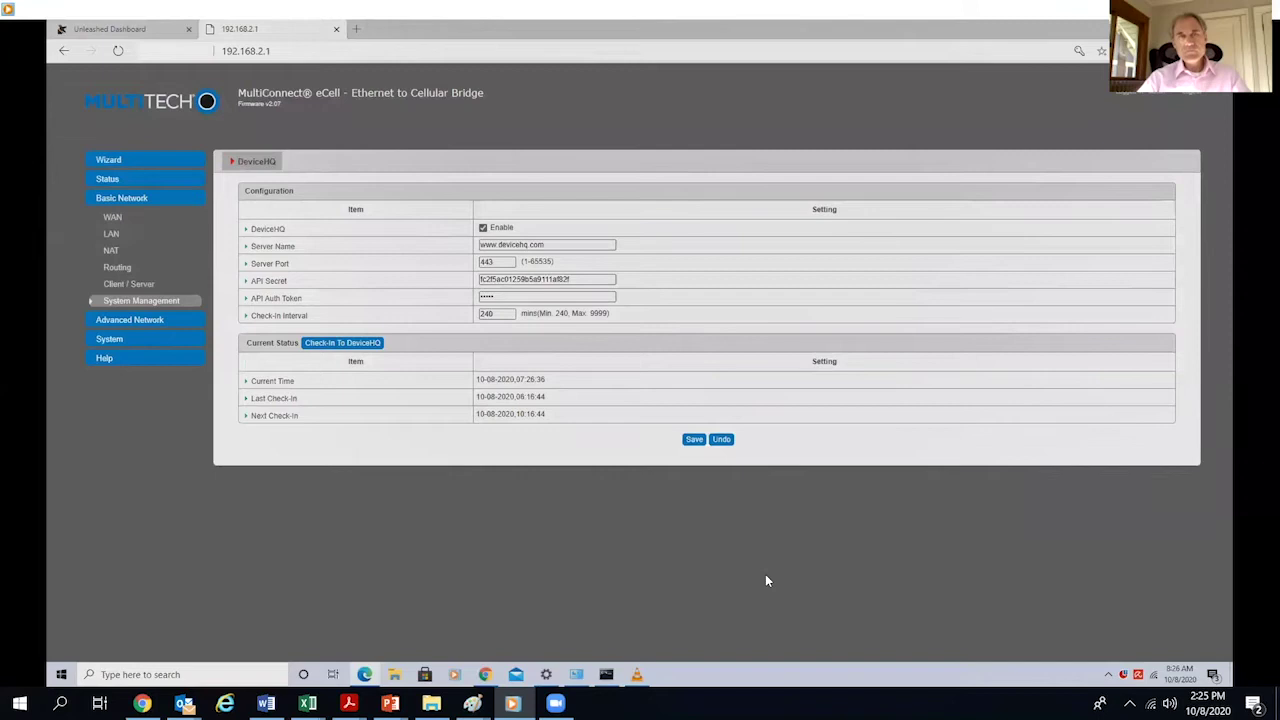
key("Tab")
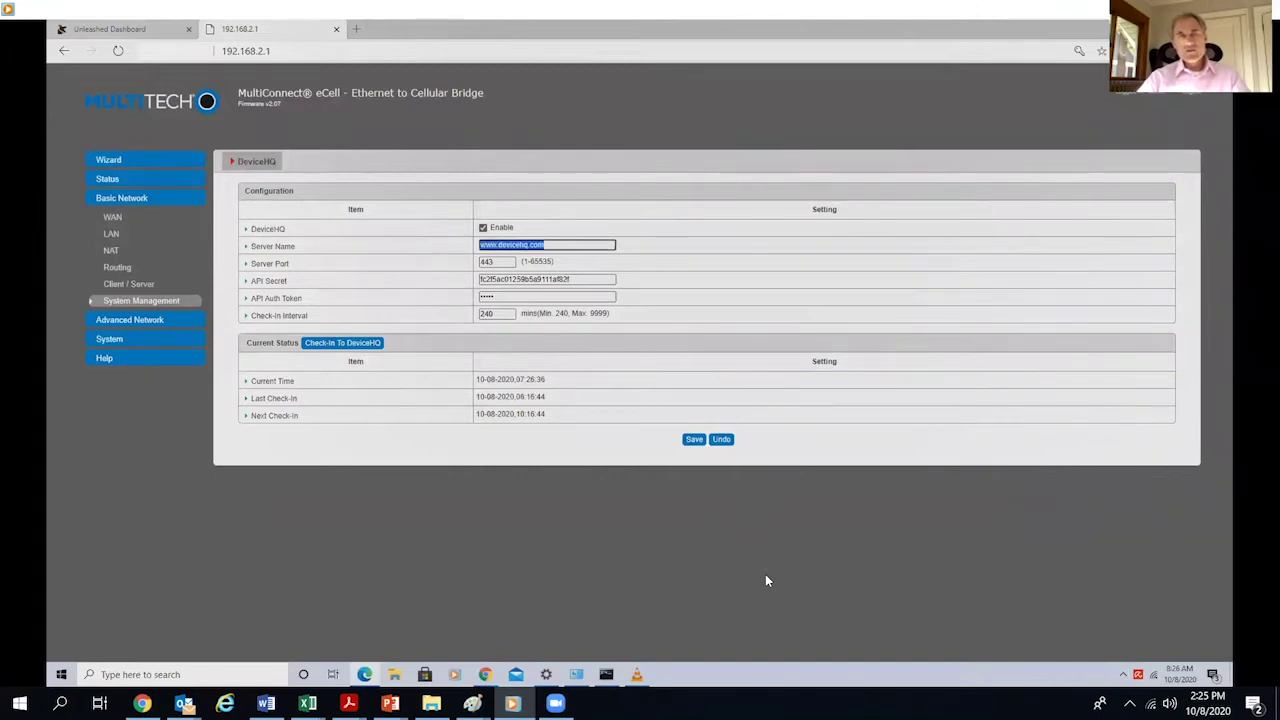
key("ctrl+t")
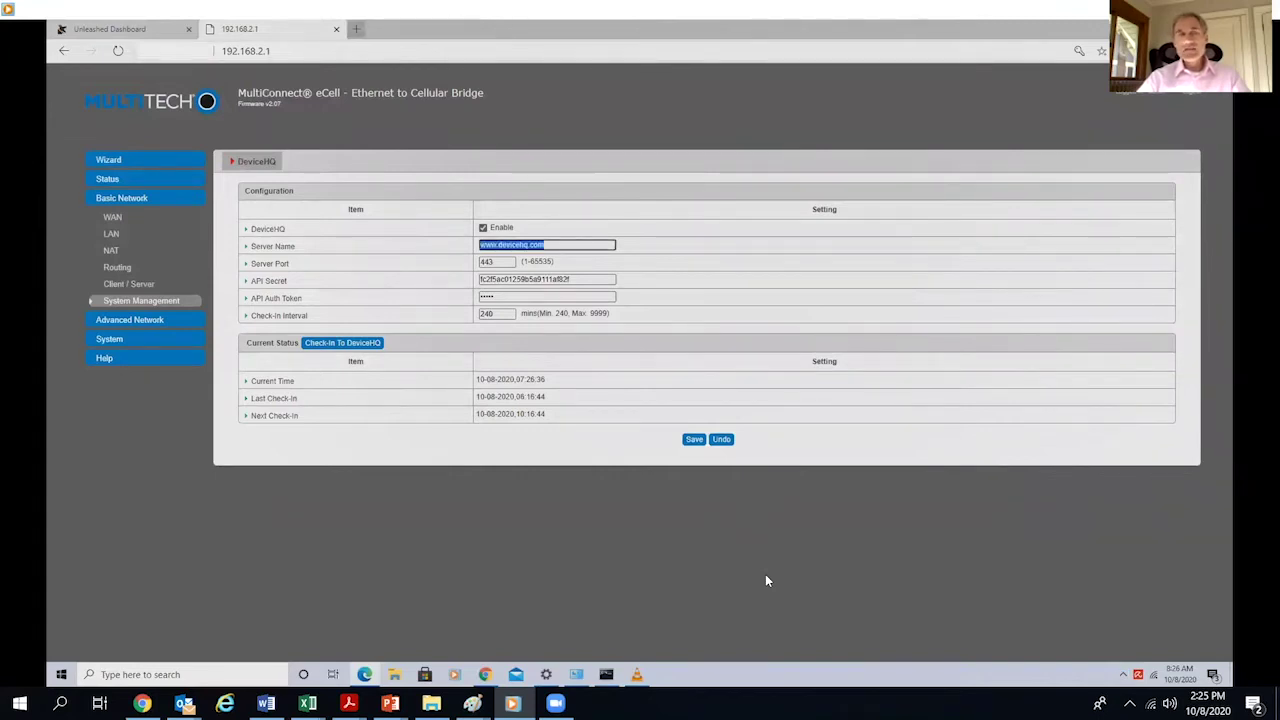
- Sign in to devicehq.com with the account e-mail and password, and acknowledge the authorized-use notice
type("device")
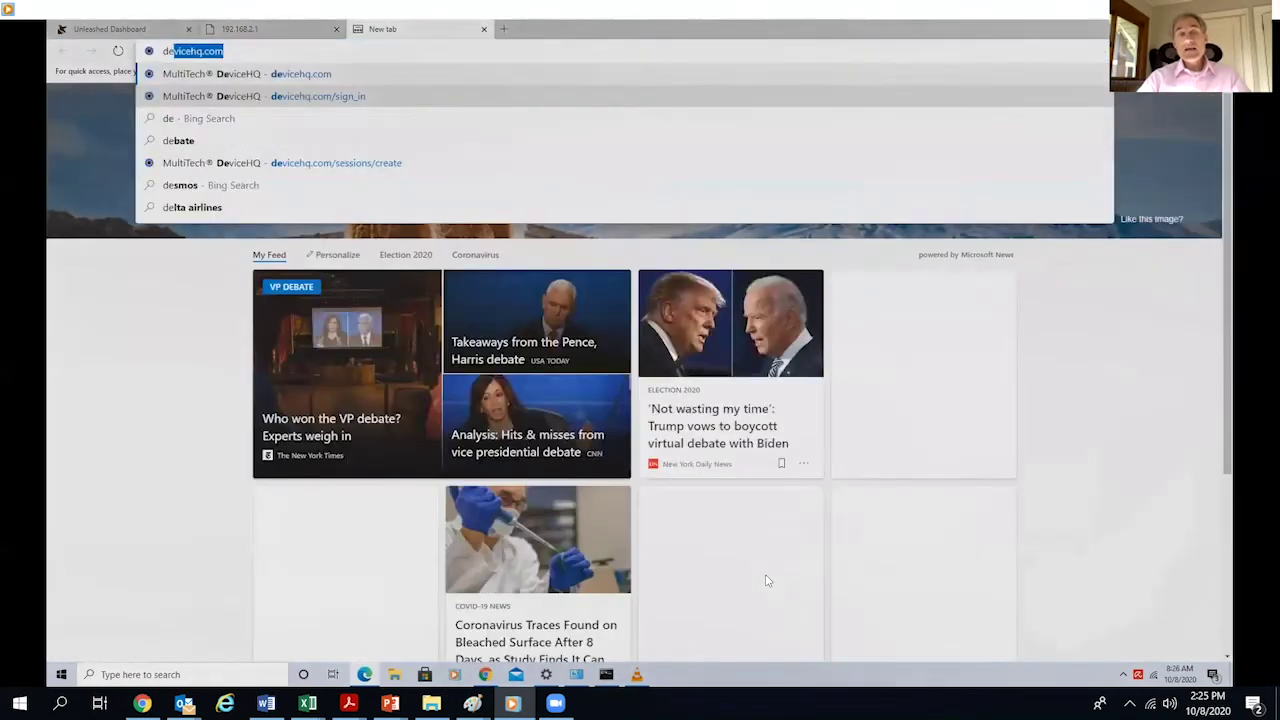
type("hq.com")
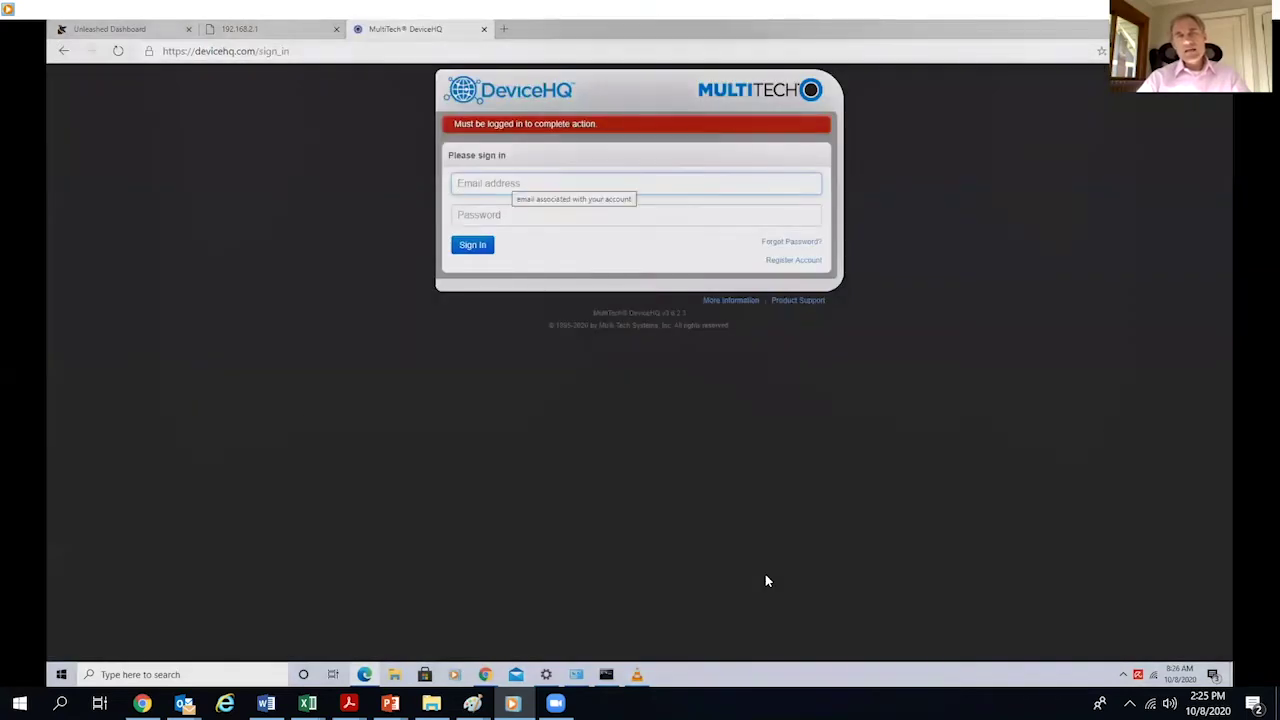
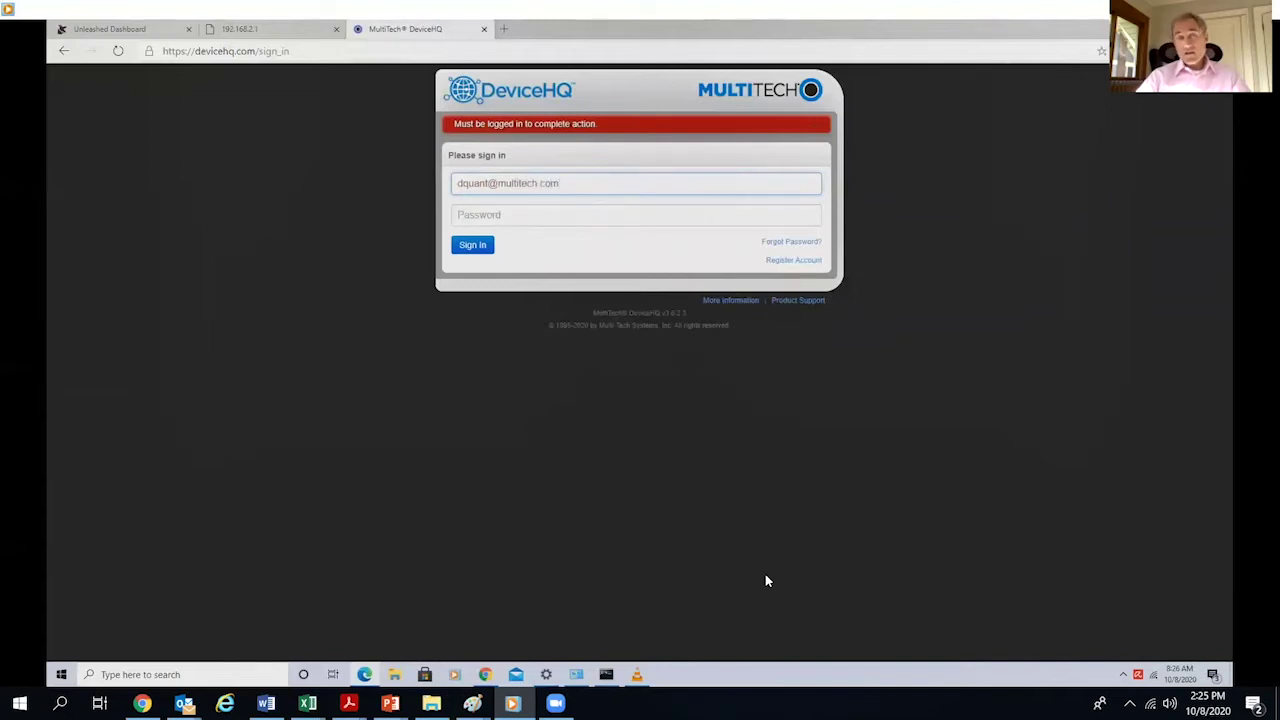
key("Tab")
type("*")
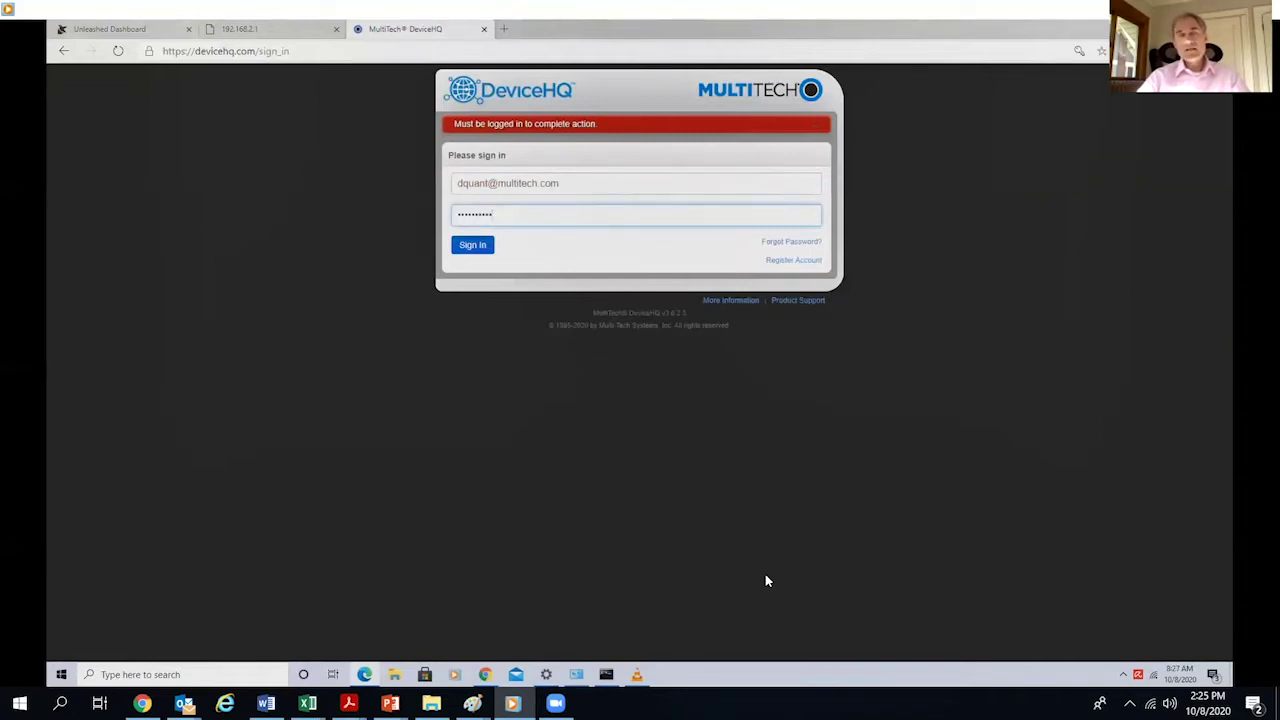
key("Return")
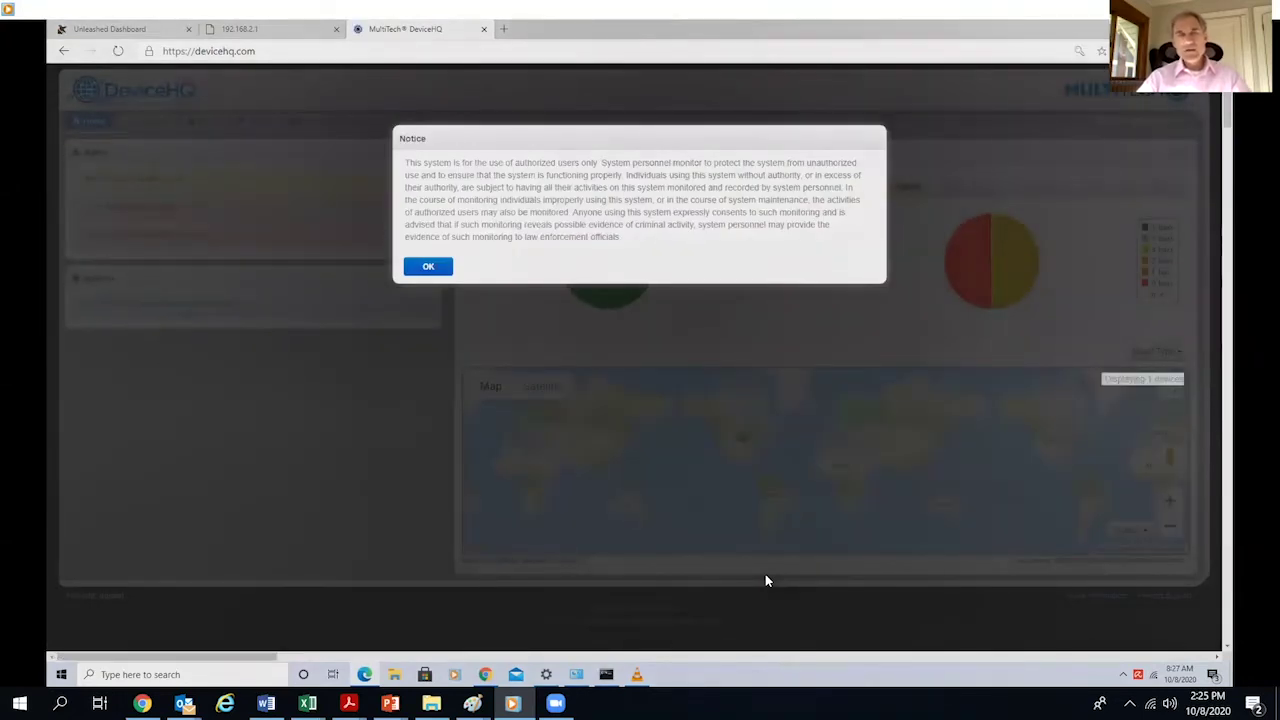
key("Return")
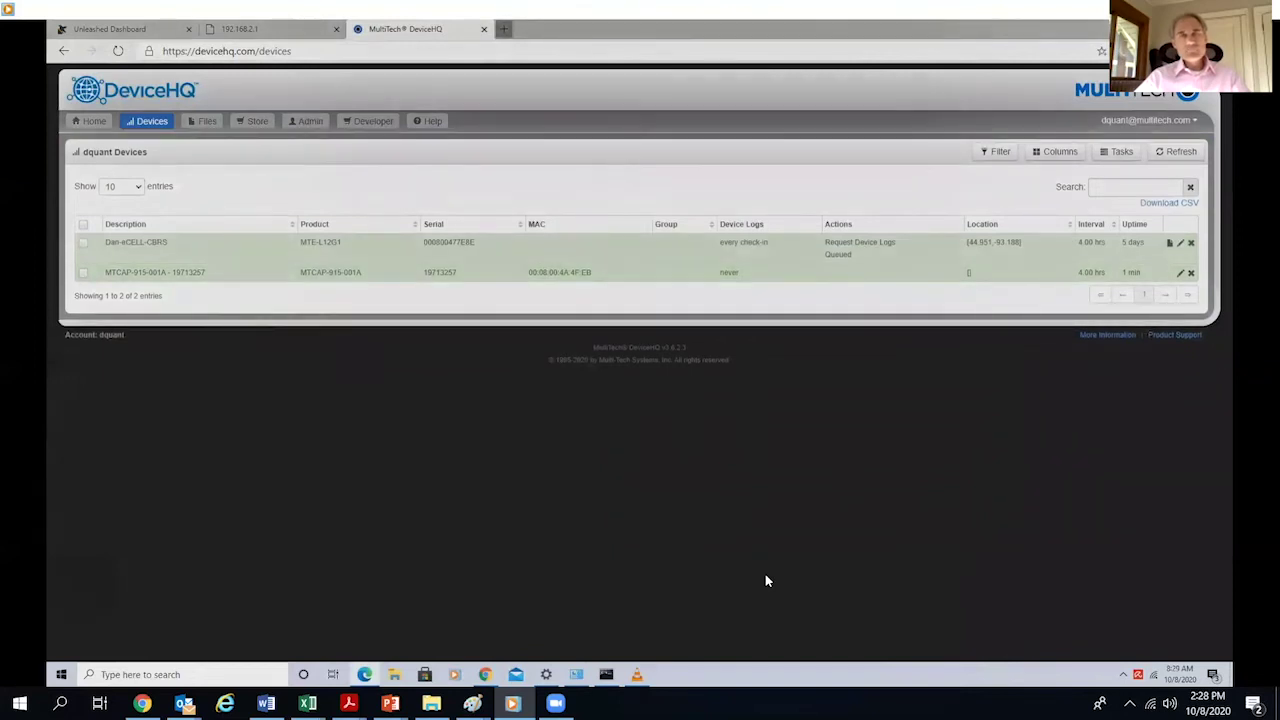
- Load speedtest.net in a new browser tab
key("ctrl+t")
type("s")
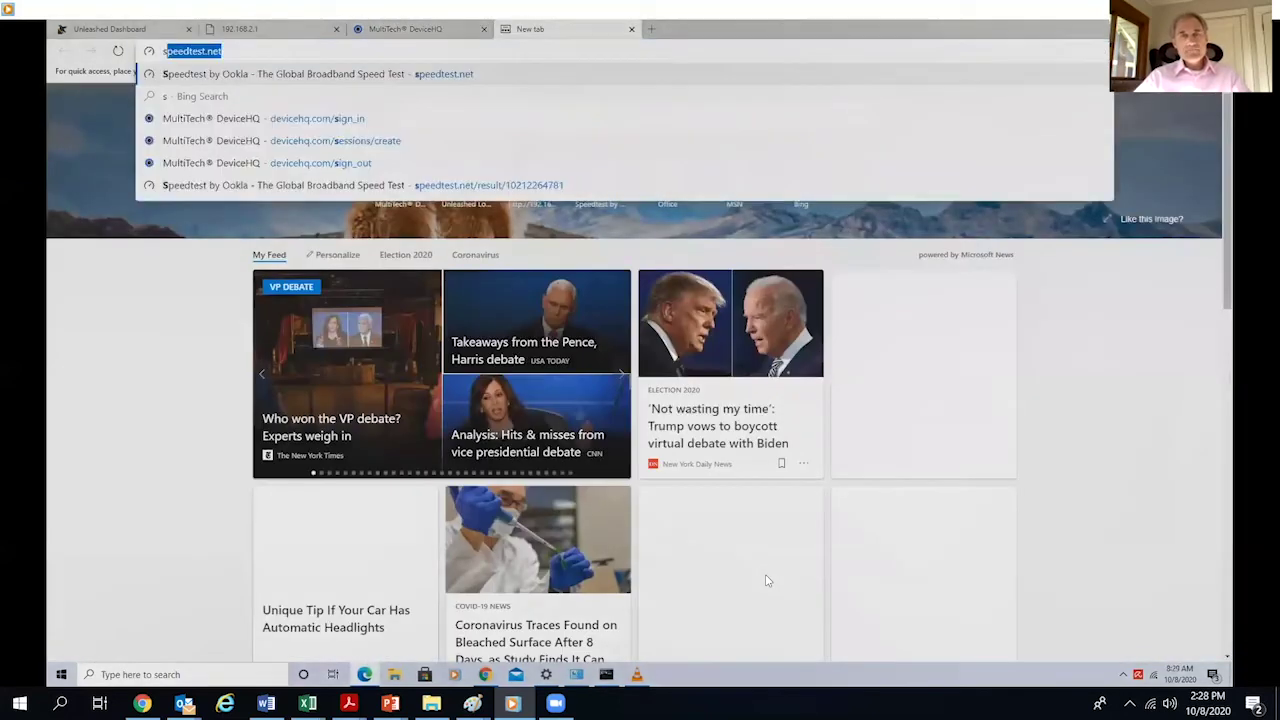
type("peedtest")
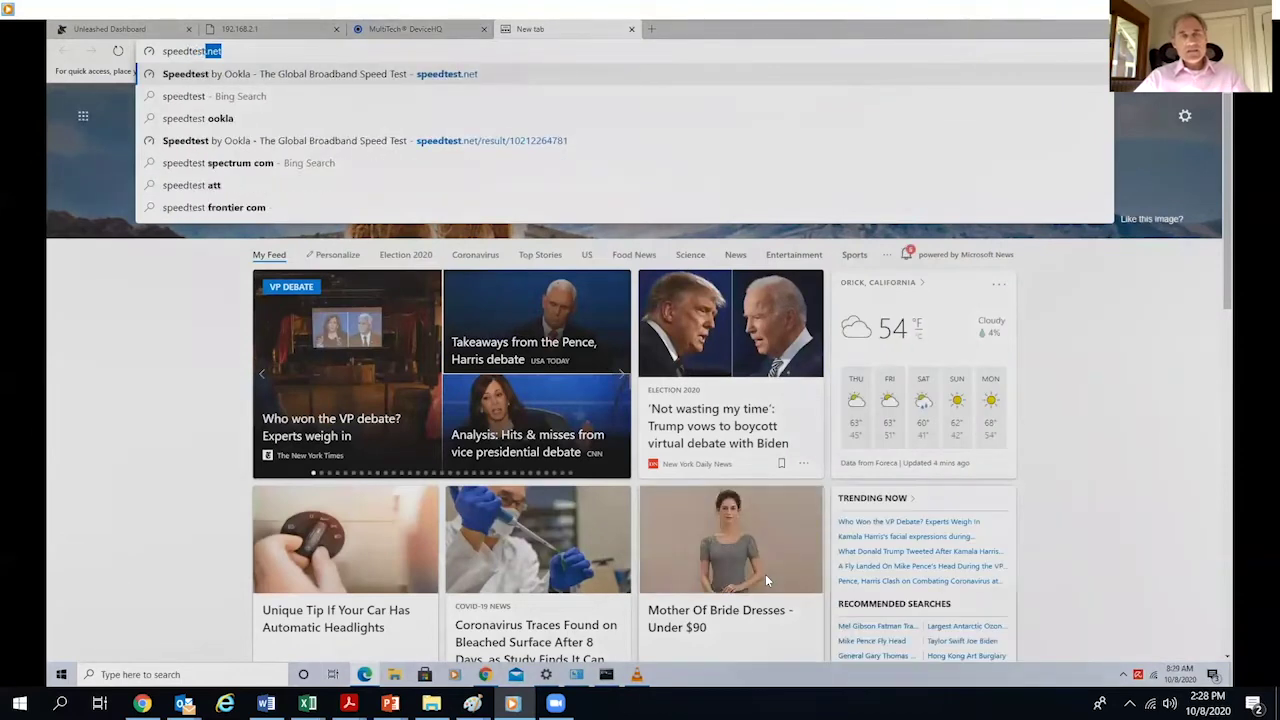
type(".net")
key("Return")
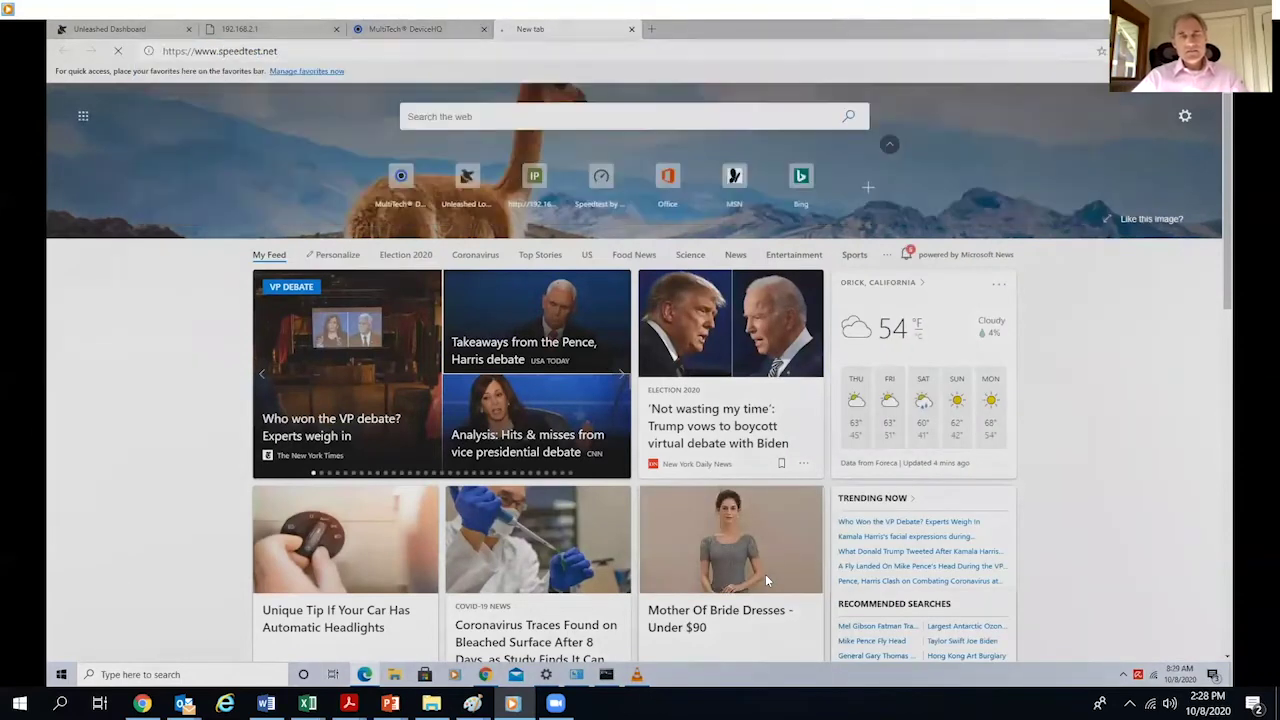